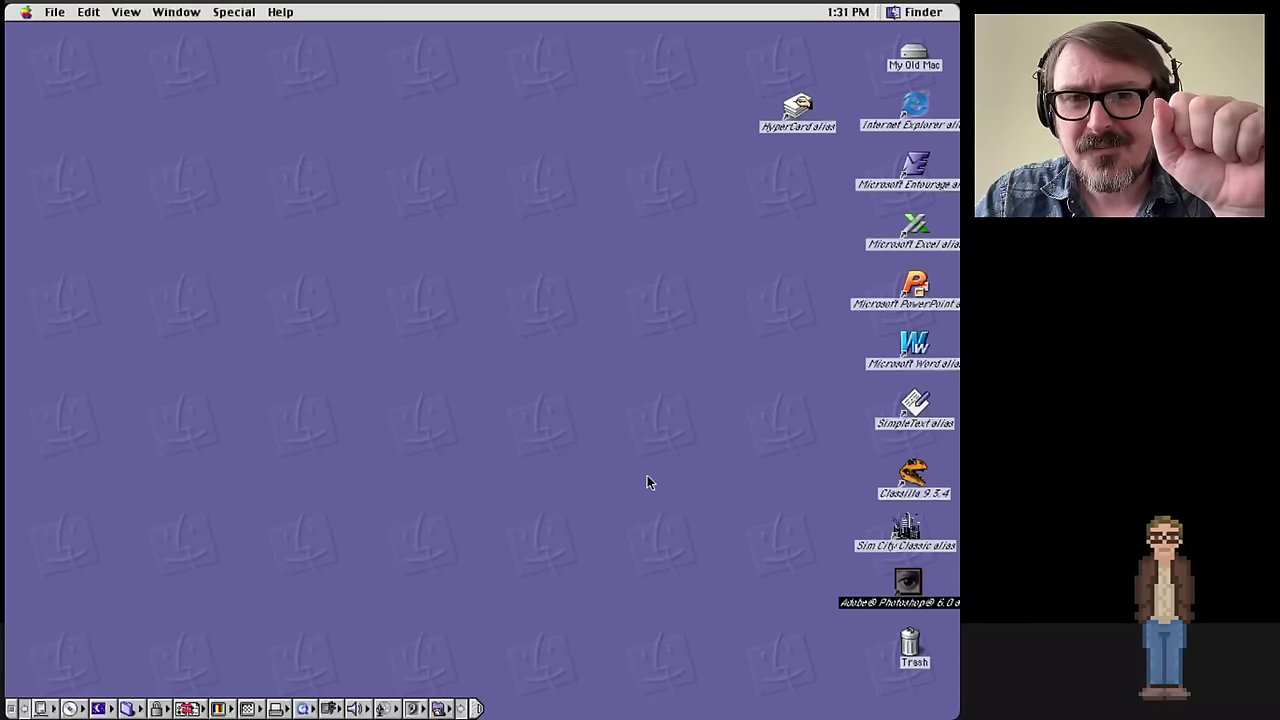
Show About This Computer from the Apple menu, move its window toward the centre, and close it.
click(26, 12)
click(29, 27)
click(26, 12)
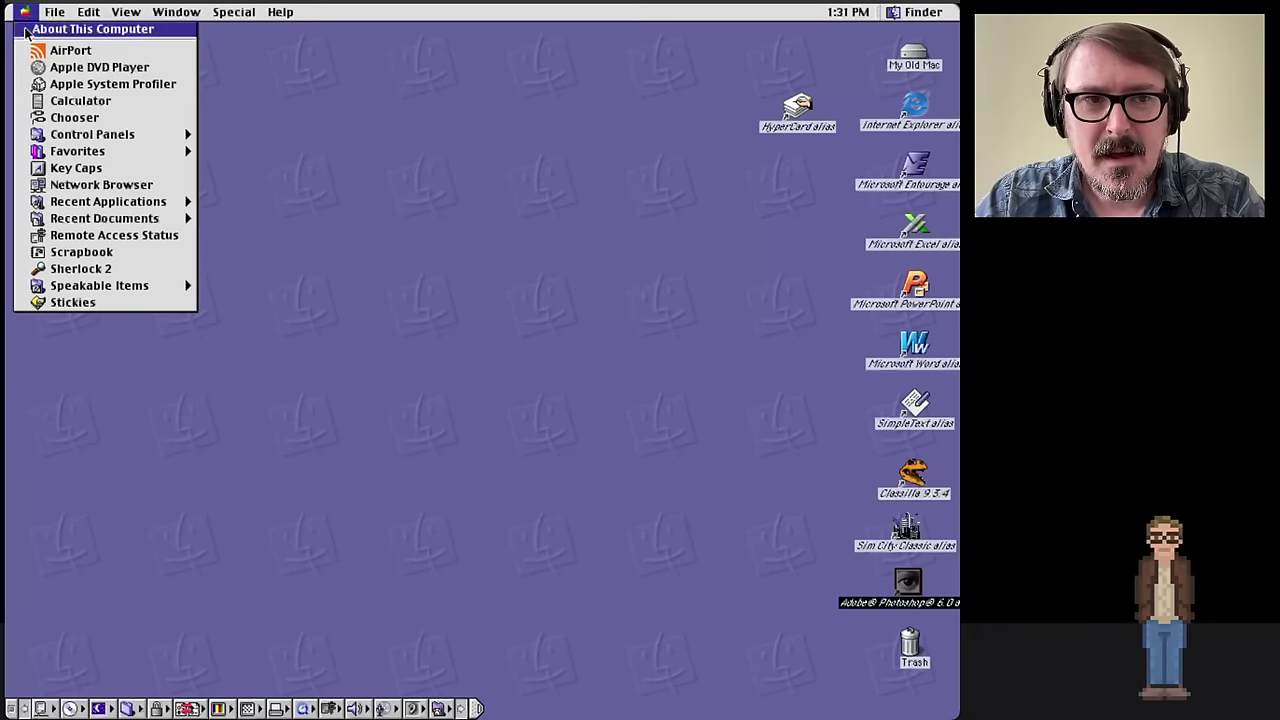
click(40, 27)
drag(216, 146, 488, 201)
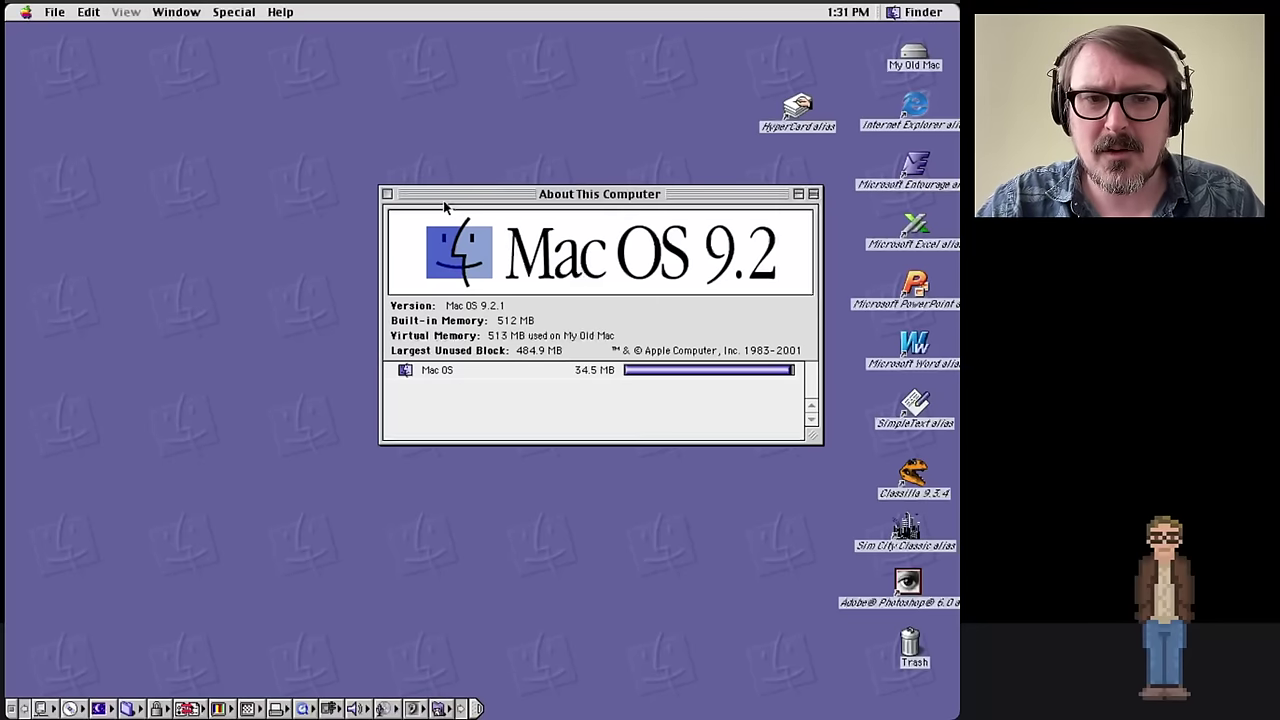
click(387, 194)
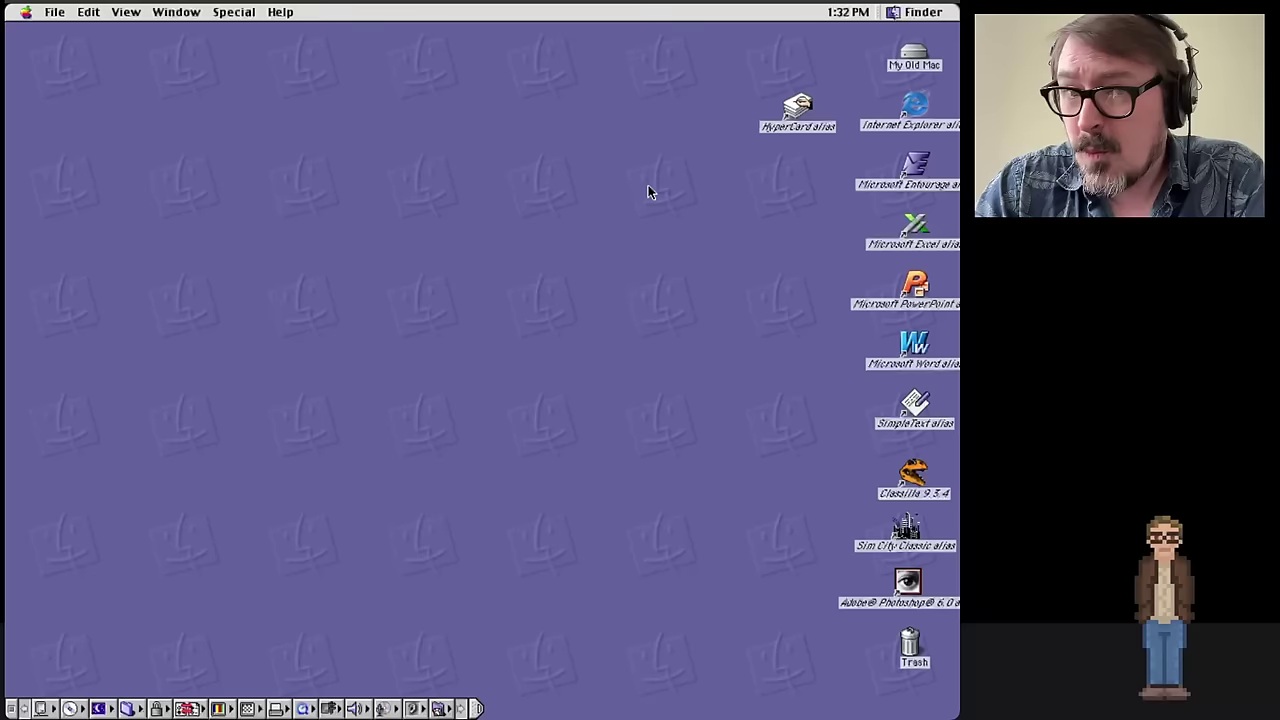
Reopen and close About This Computer, then marquee-select the five application aliases and deselect them.
click(25, 12)
click(26, 32)
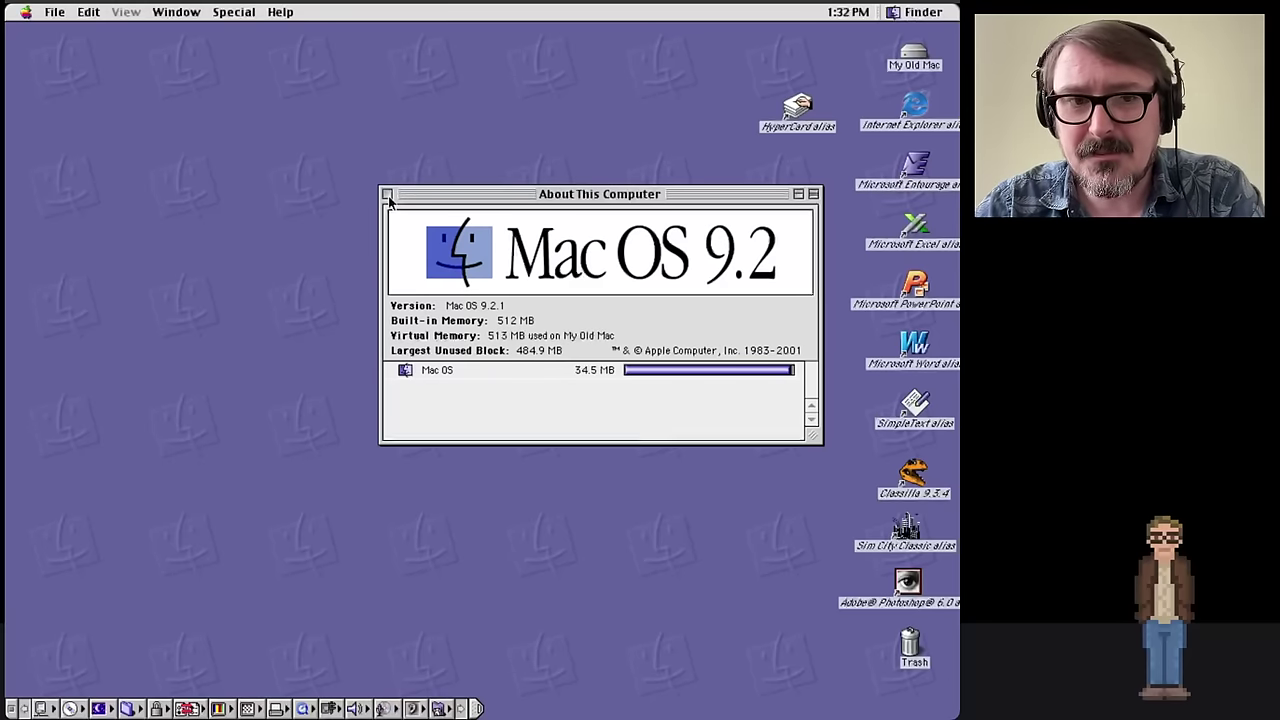
click(388, 196)
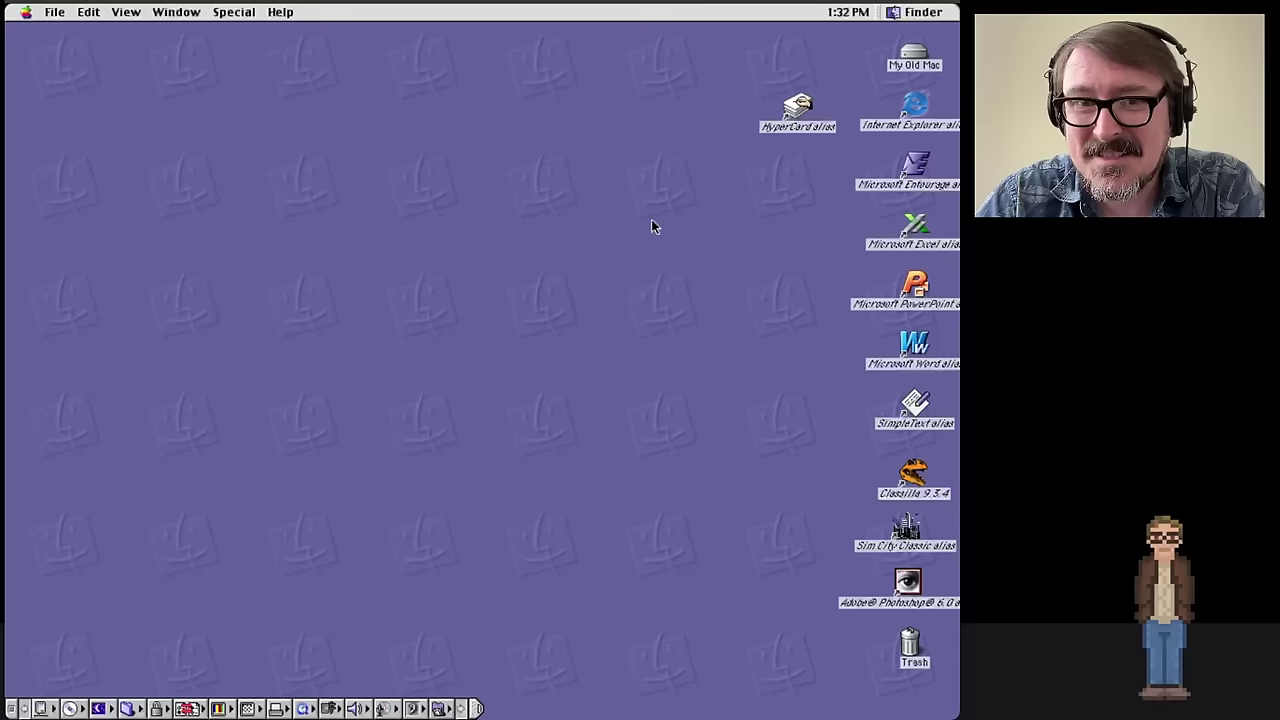
drag(848, 114, 940, 384)
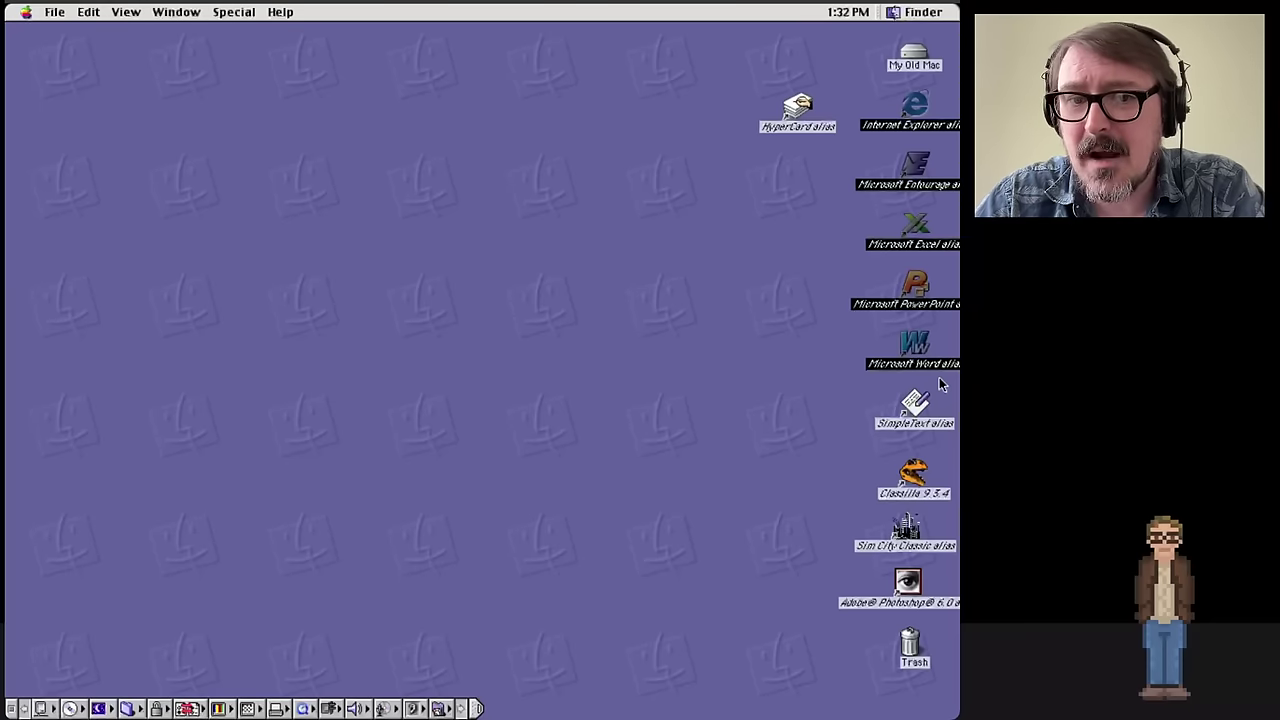
click(841, 359)
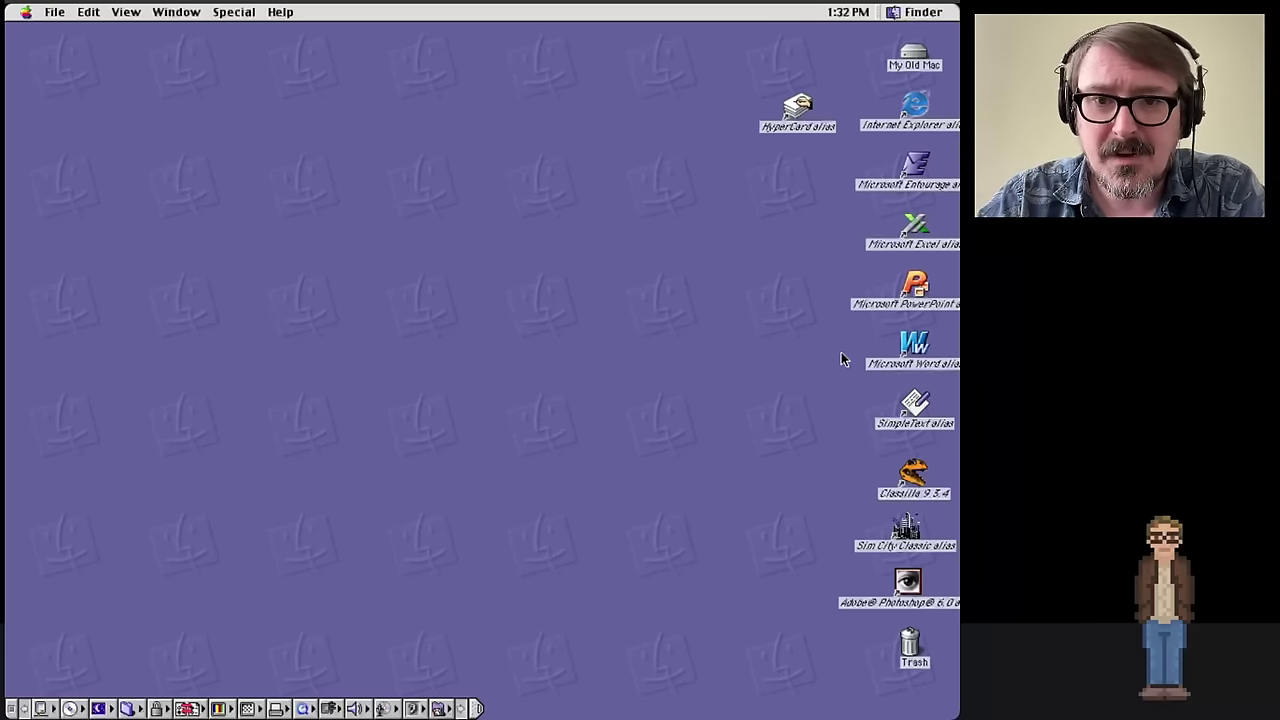
Open the My Old Mac drive window, centre it, and open the Applications (Mac OS 9) folder.
double_click(914, 56)
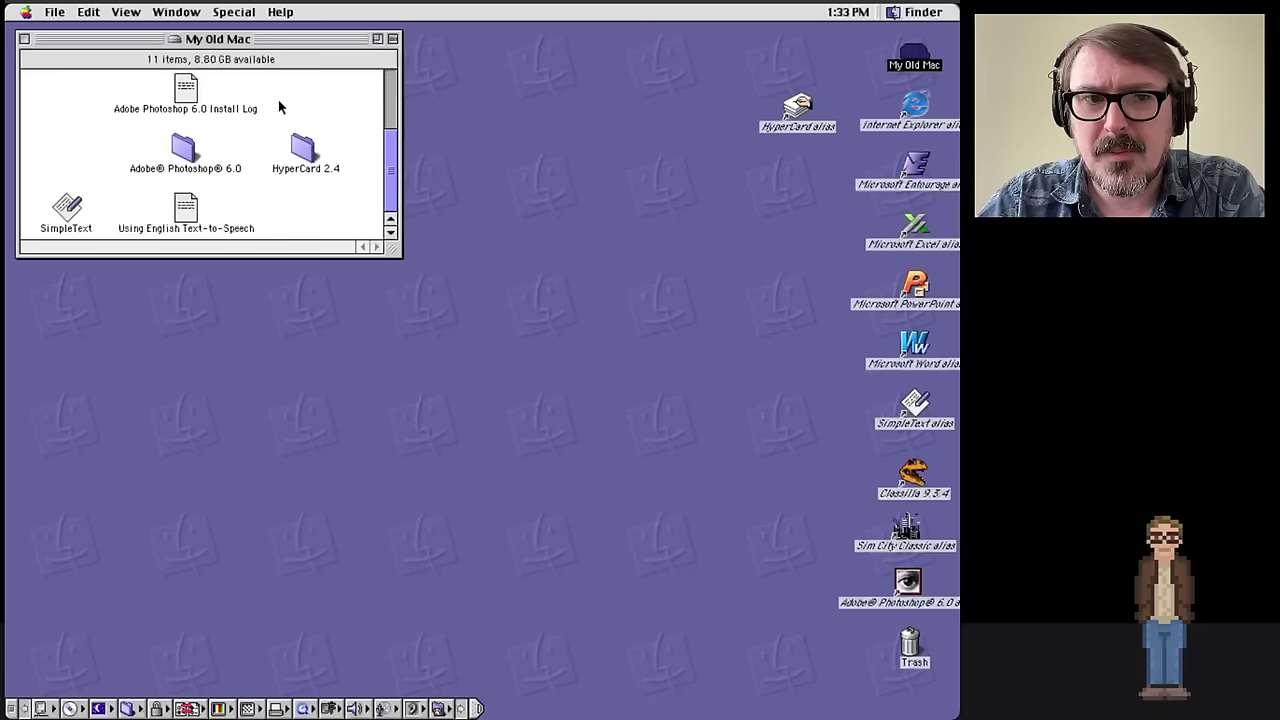
drag(256, 45, 488, 137)
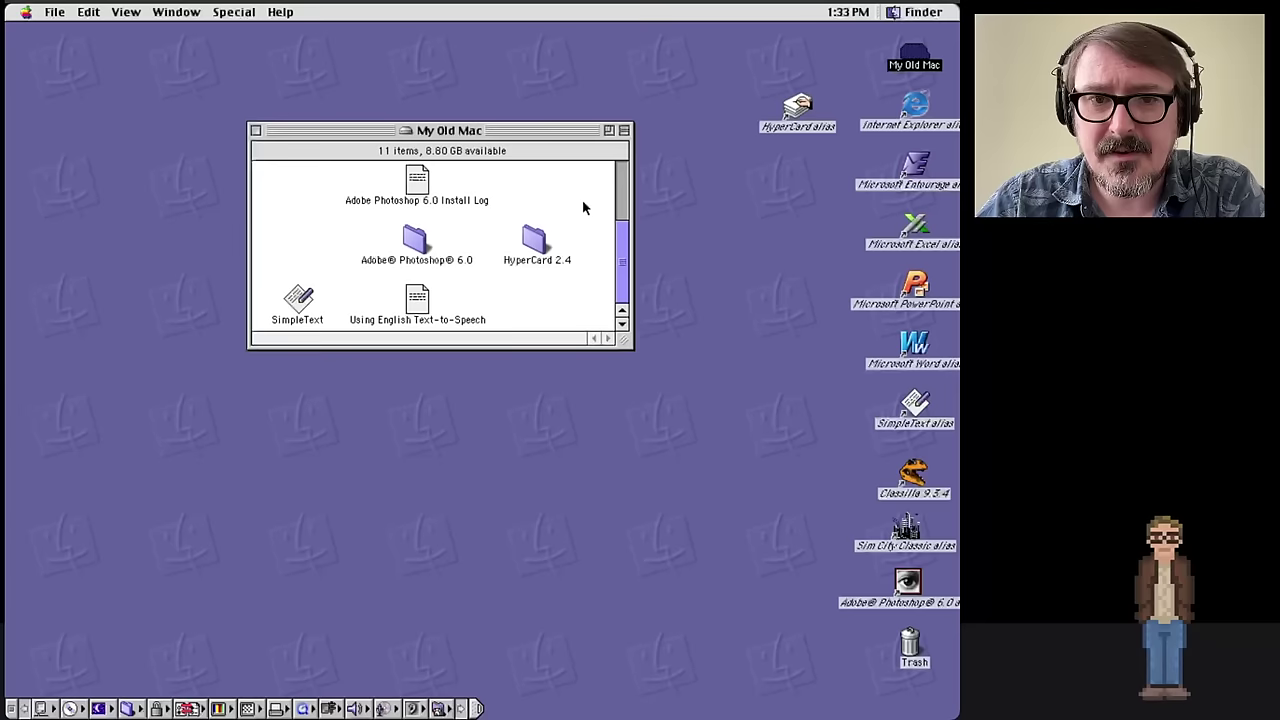
click(616, 205)
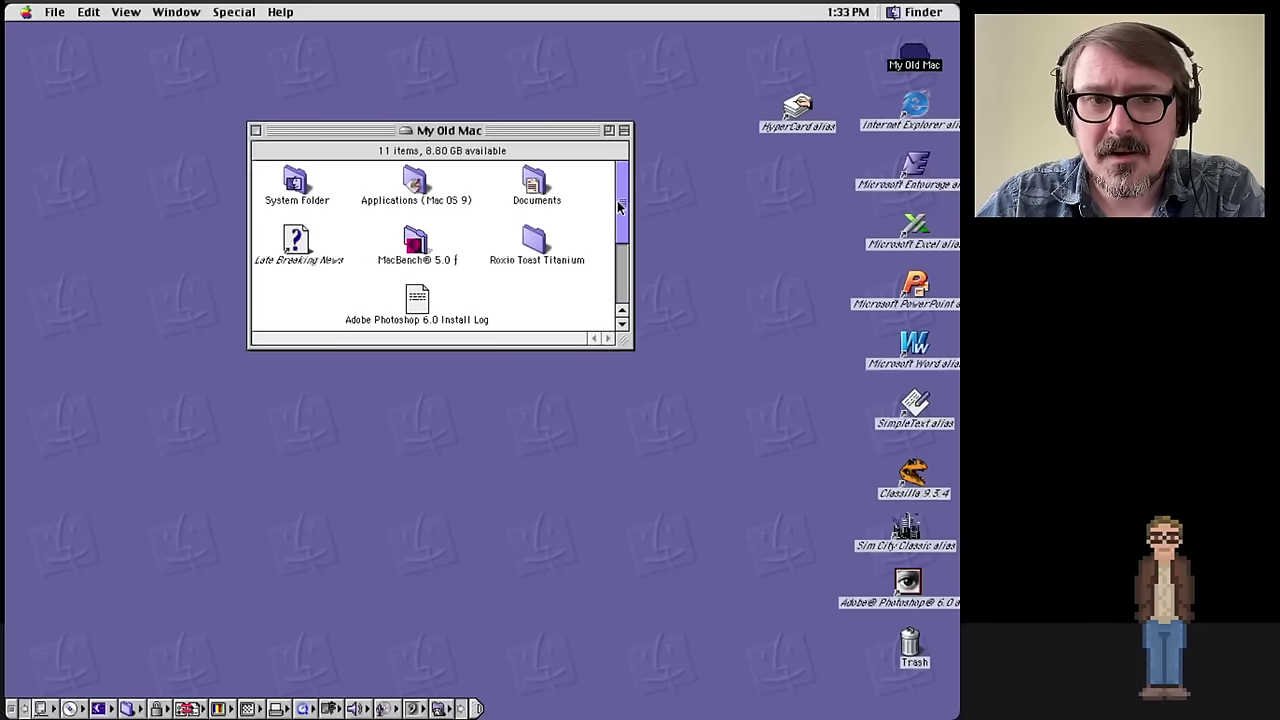
double_click(412, 186)
click(391, 210)
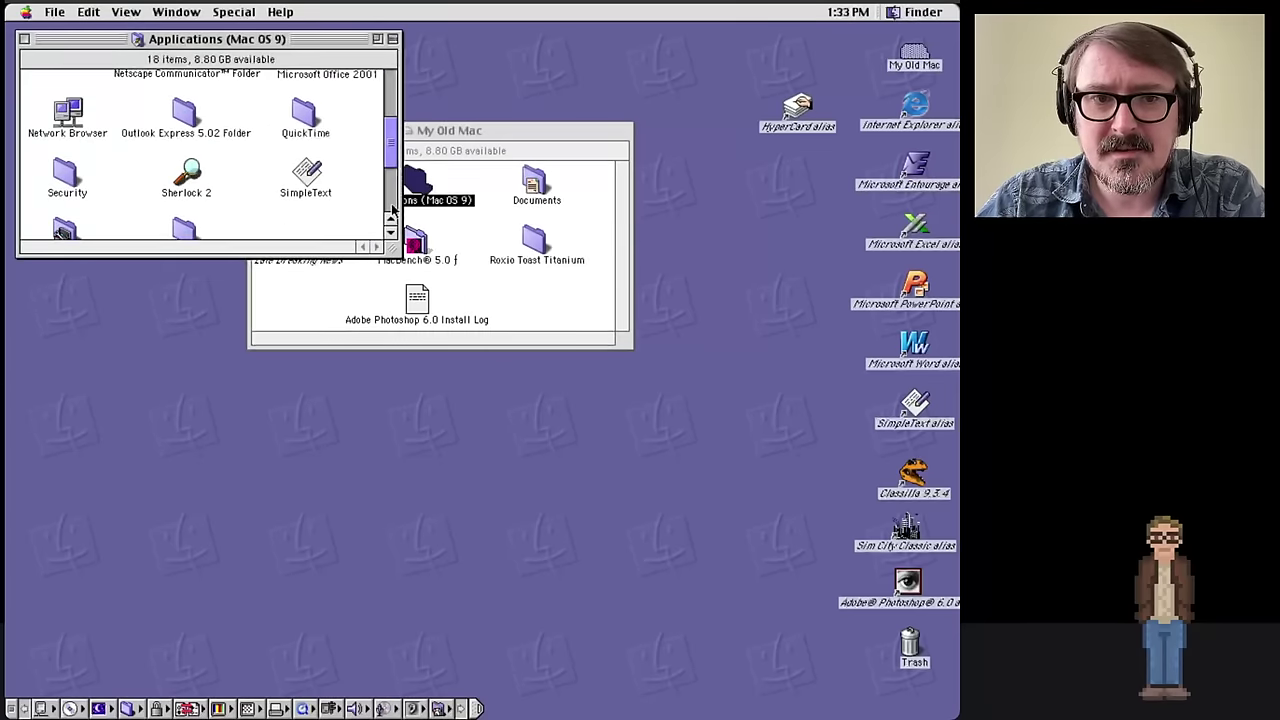
drag(393, 163, 394, 95)
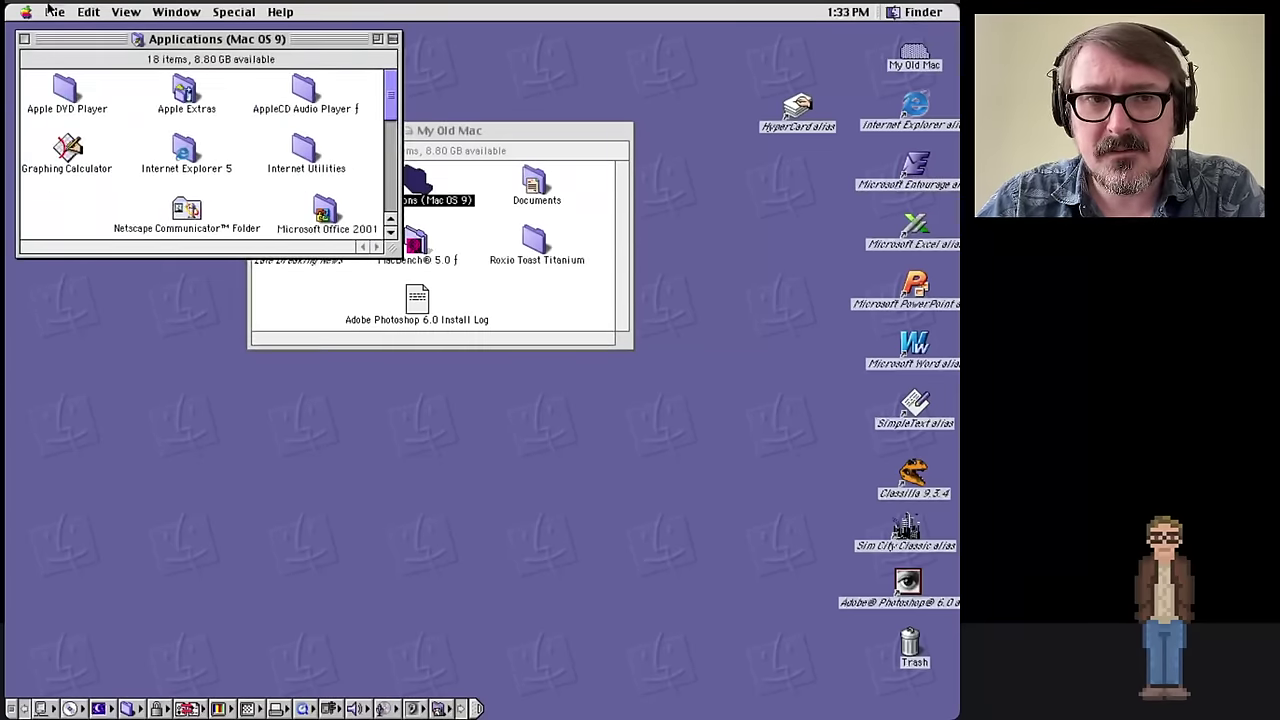
Switch the Applications folder to list view, enlarge it, and sort the items by name.
click(117, 10)
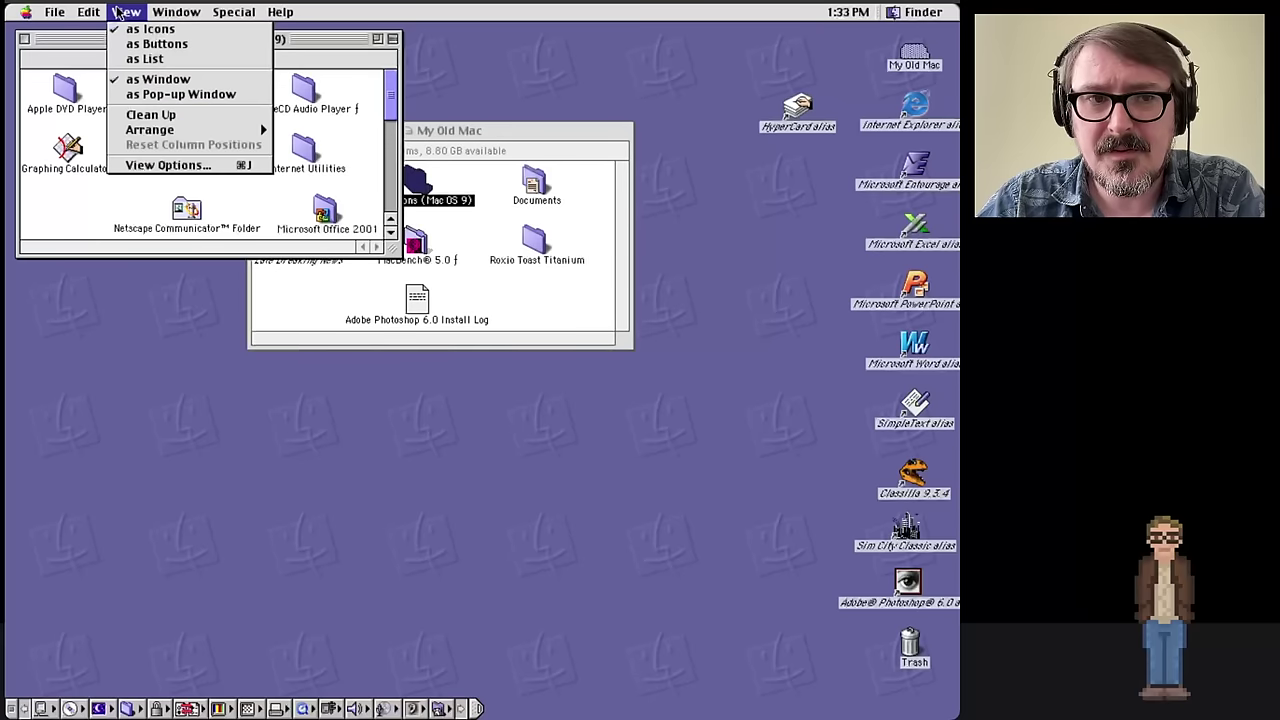
click(135, 57)
drag(393, 249, 571, 576)
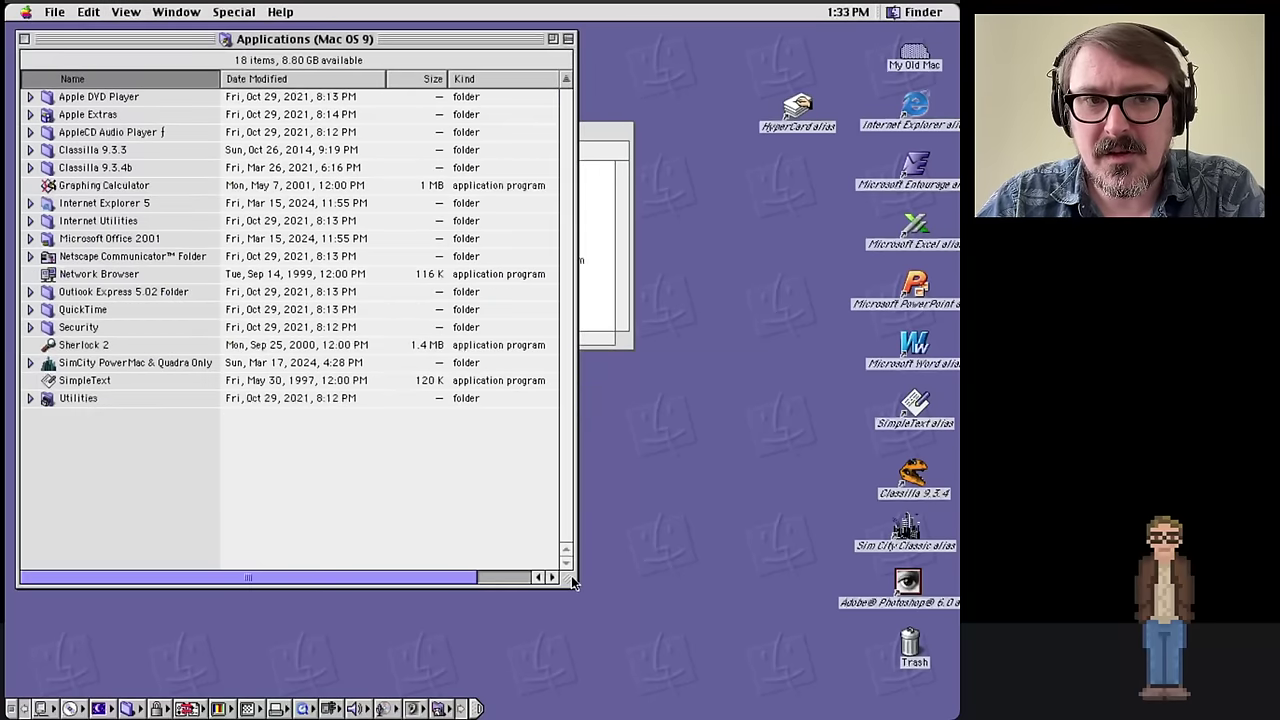
click(333, 80)
click(421, 79)
click(169, 78)
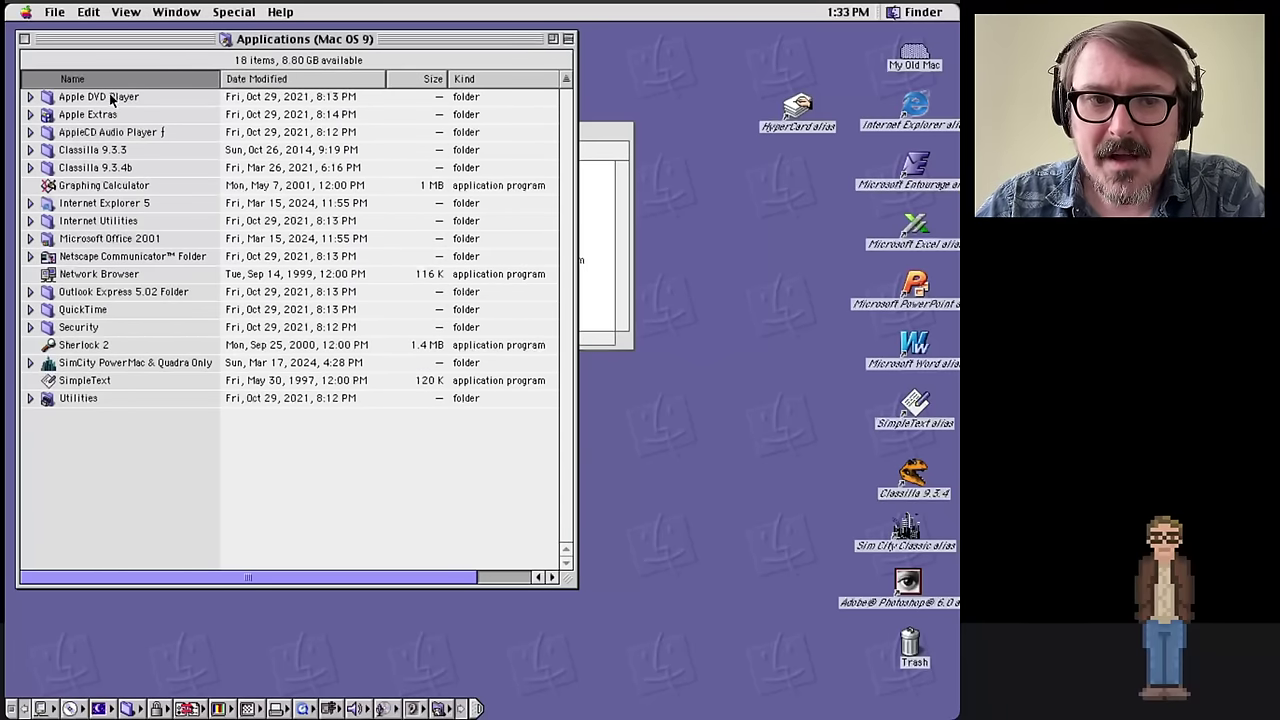
Launch SimpleText, type 'WOAH OH MUHGHA', then close it without saving.
double_click(84, 381)
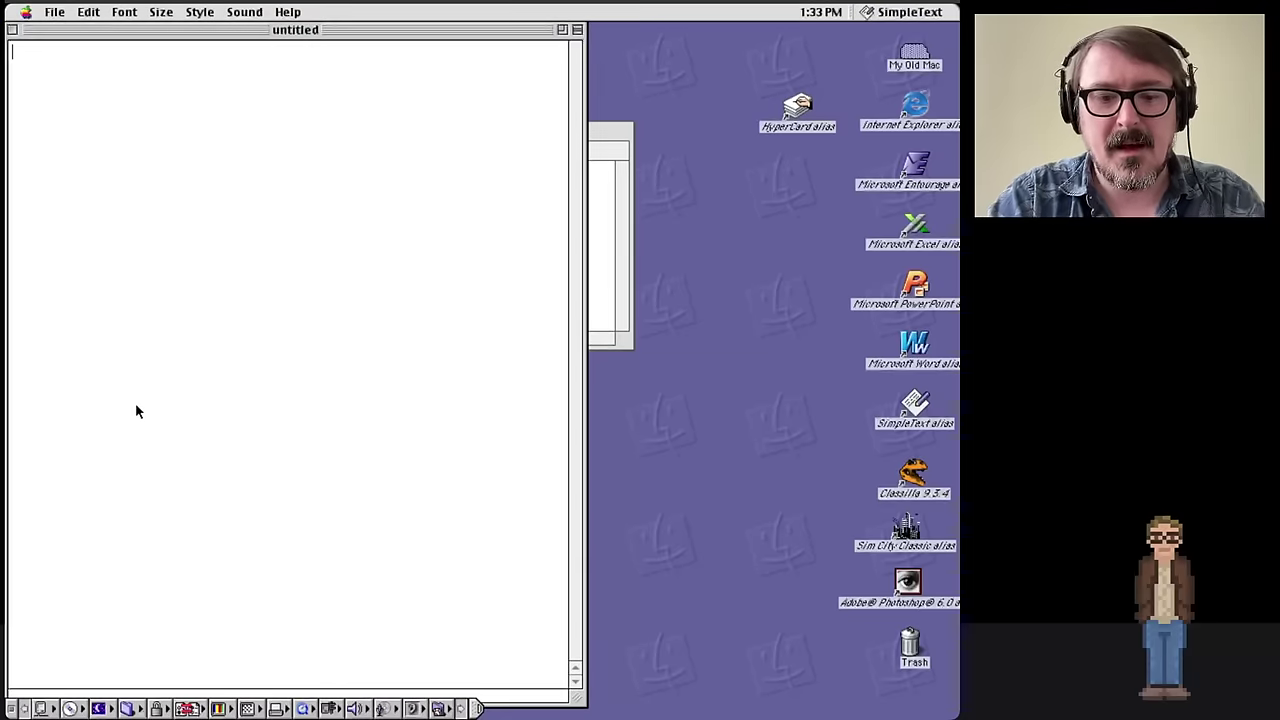
text(WOAH OH)
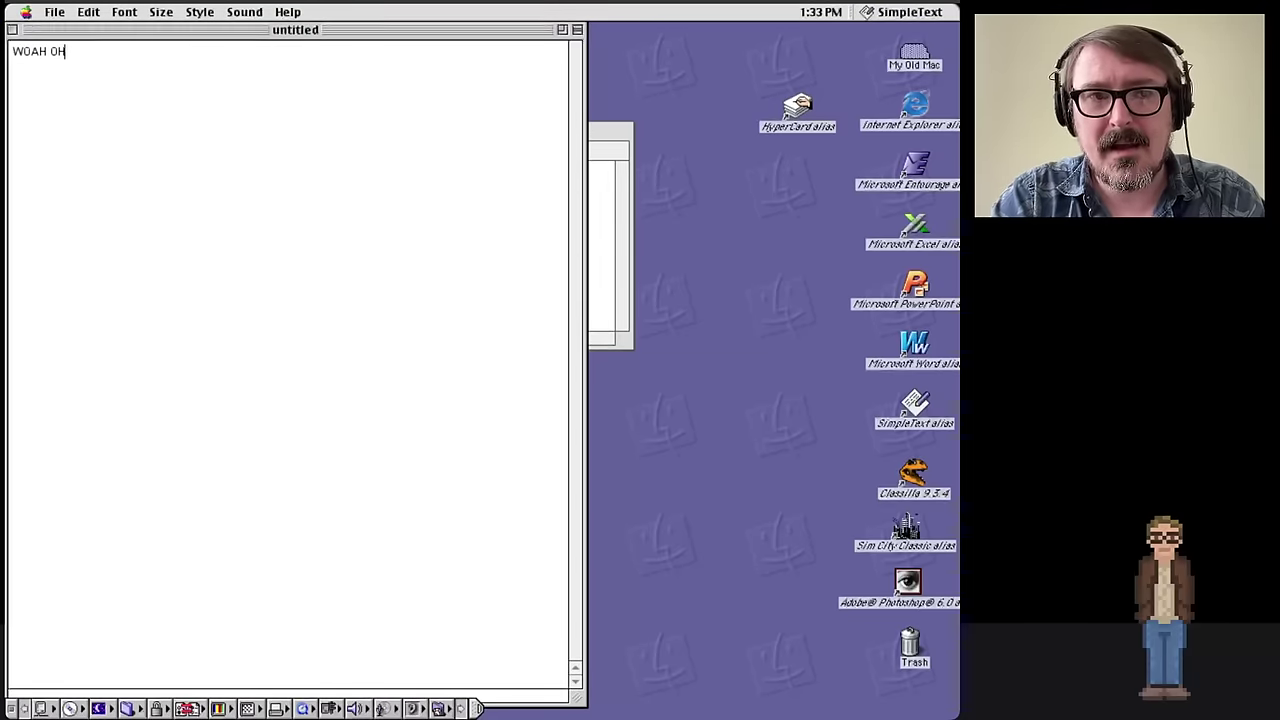
text( MUHGHA)
key(super+w)
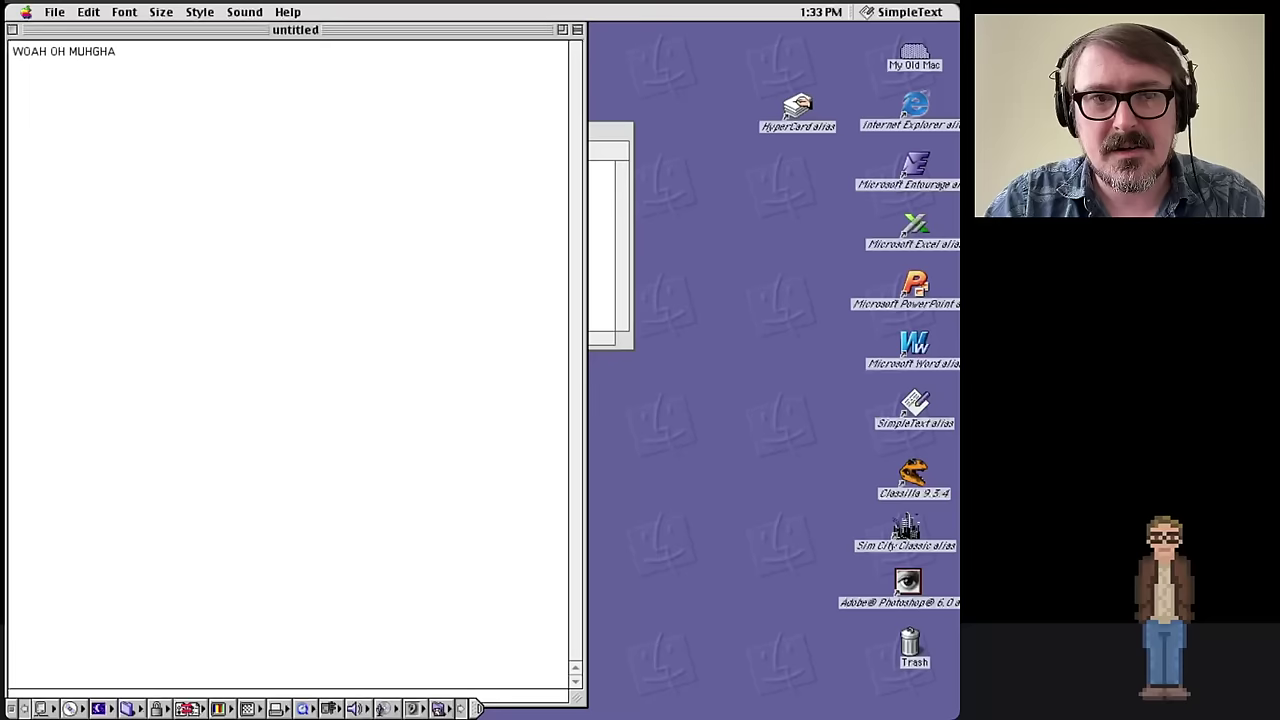
click(428, 250)
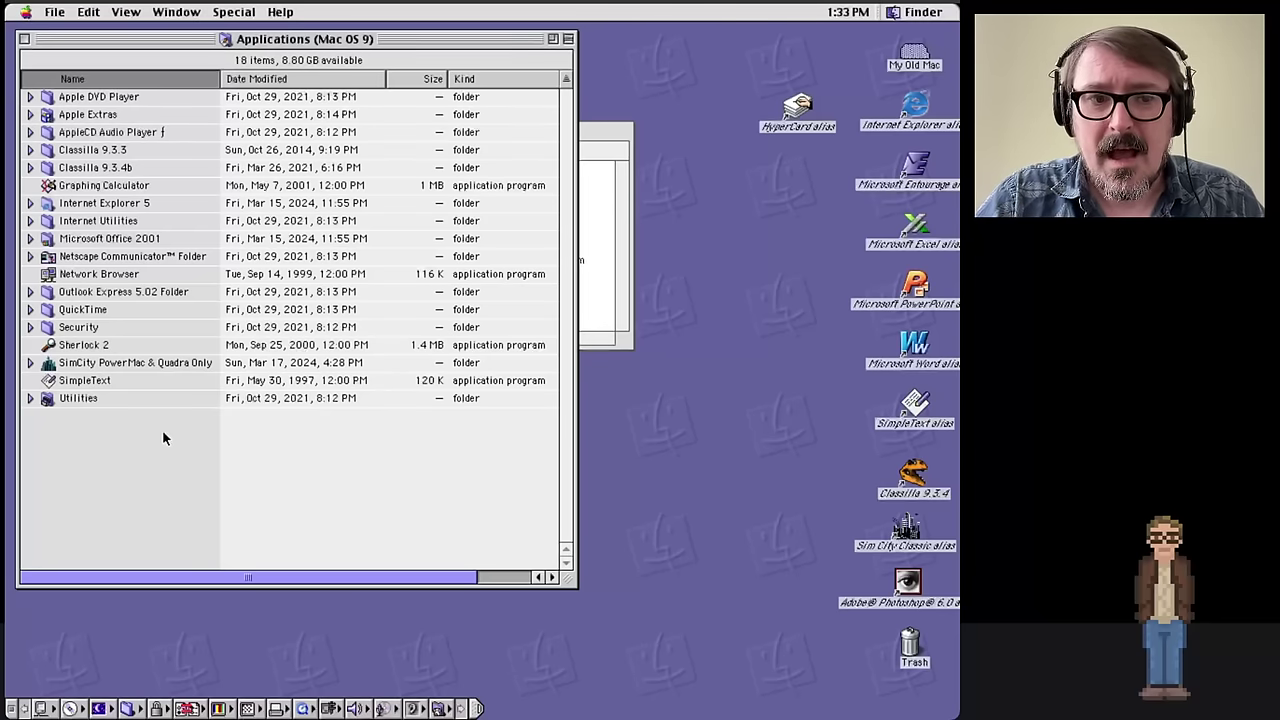
drag(98, 388, 702, 468)
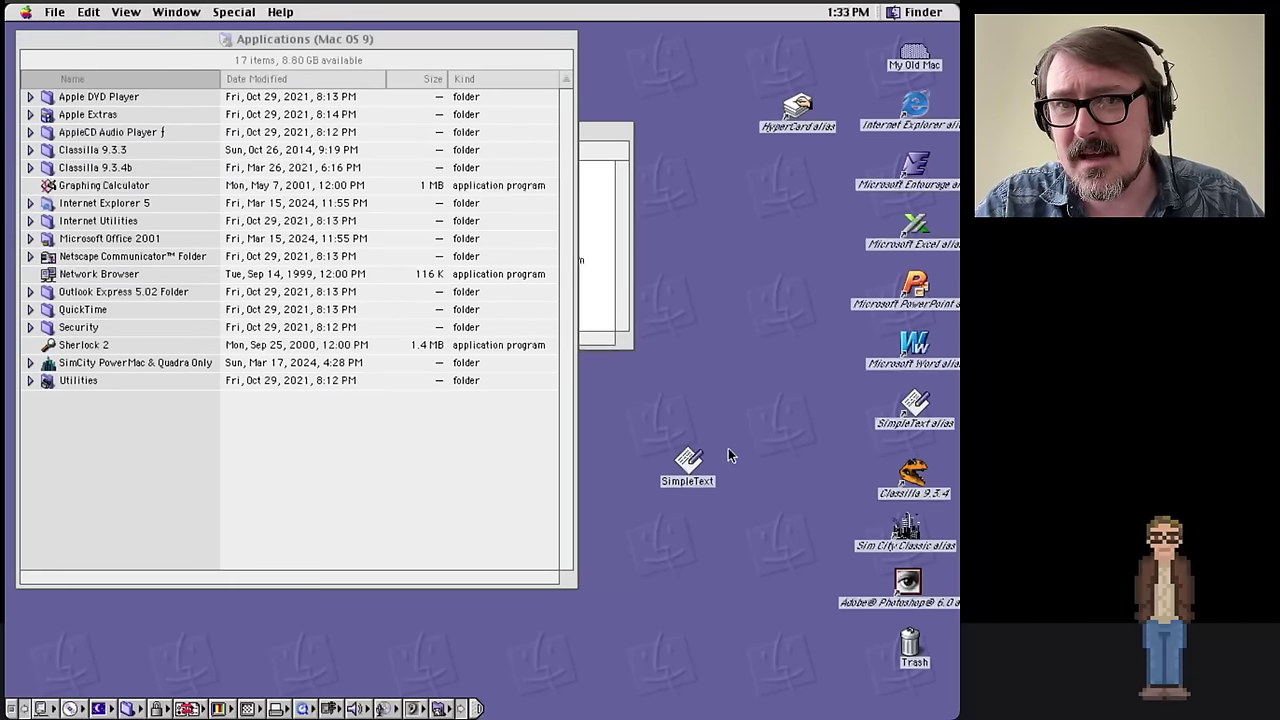
drag(688, 462, 258, 463)
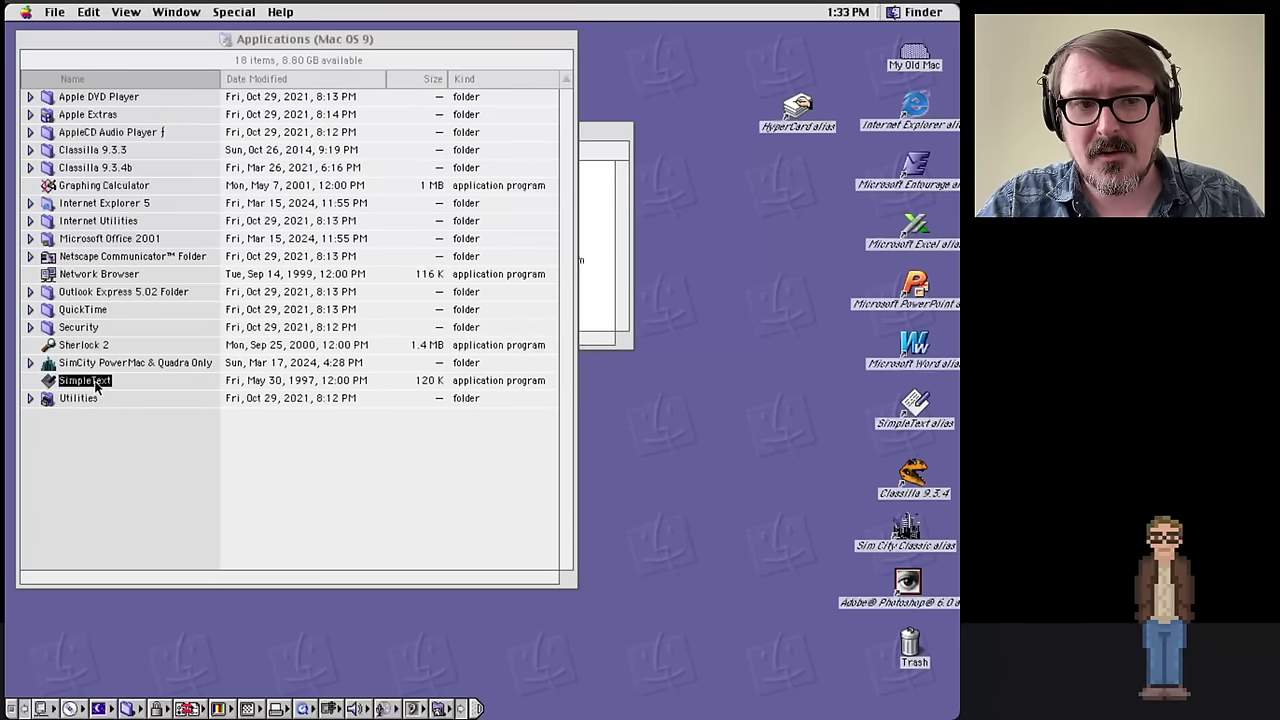
drag(92, 381, 737, 505)
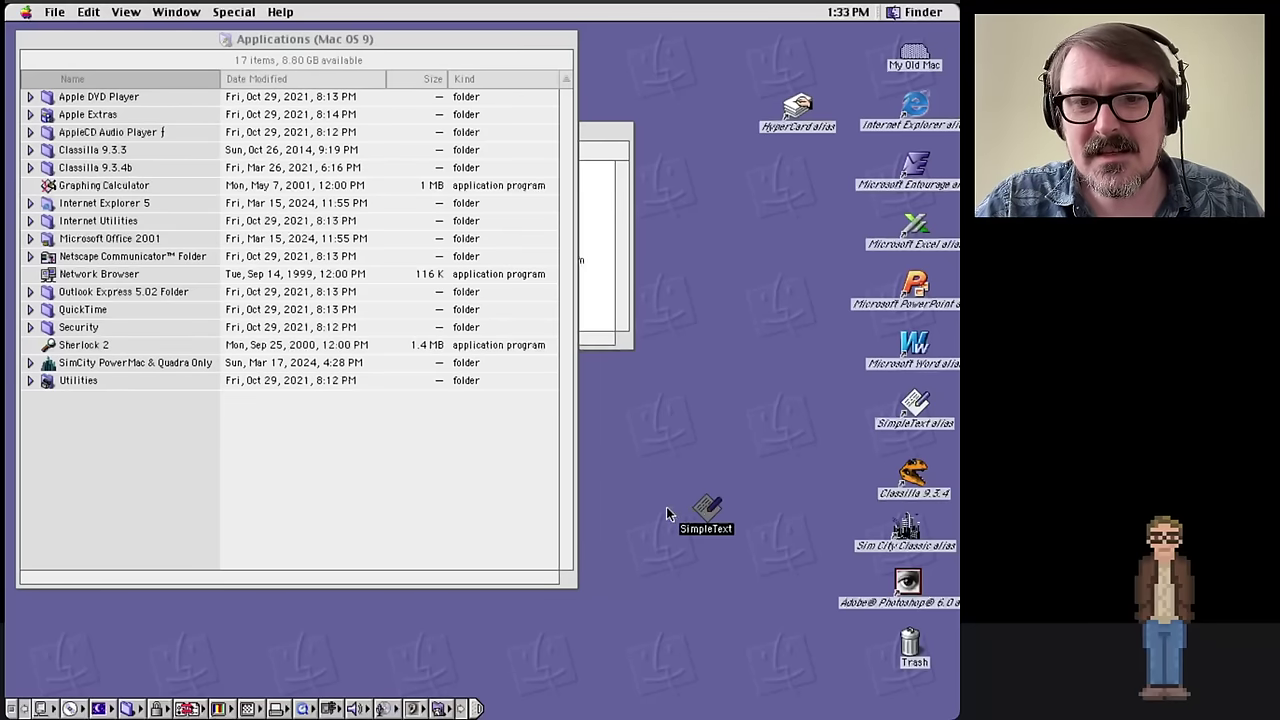
drag(705, 512, 414, 463)
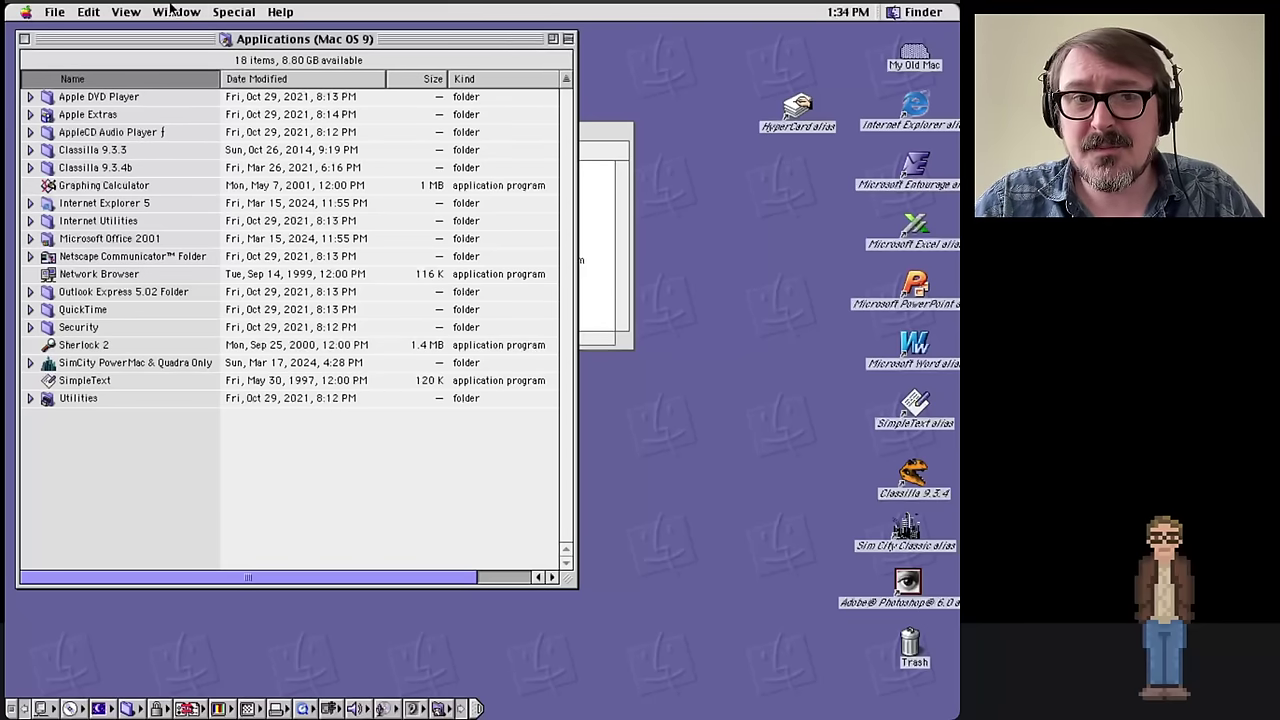
click(120, 11)
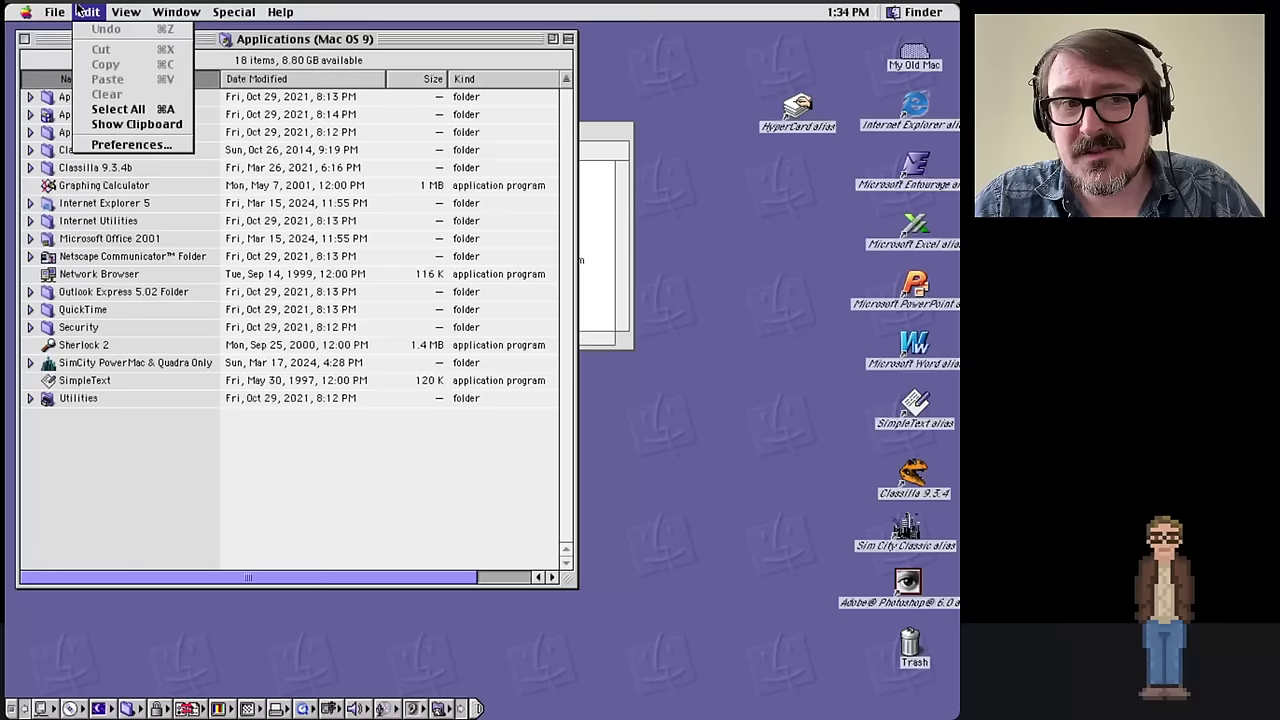
mouse_move(65, 9)
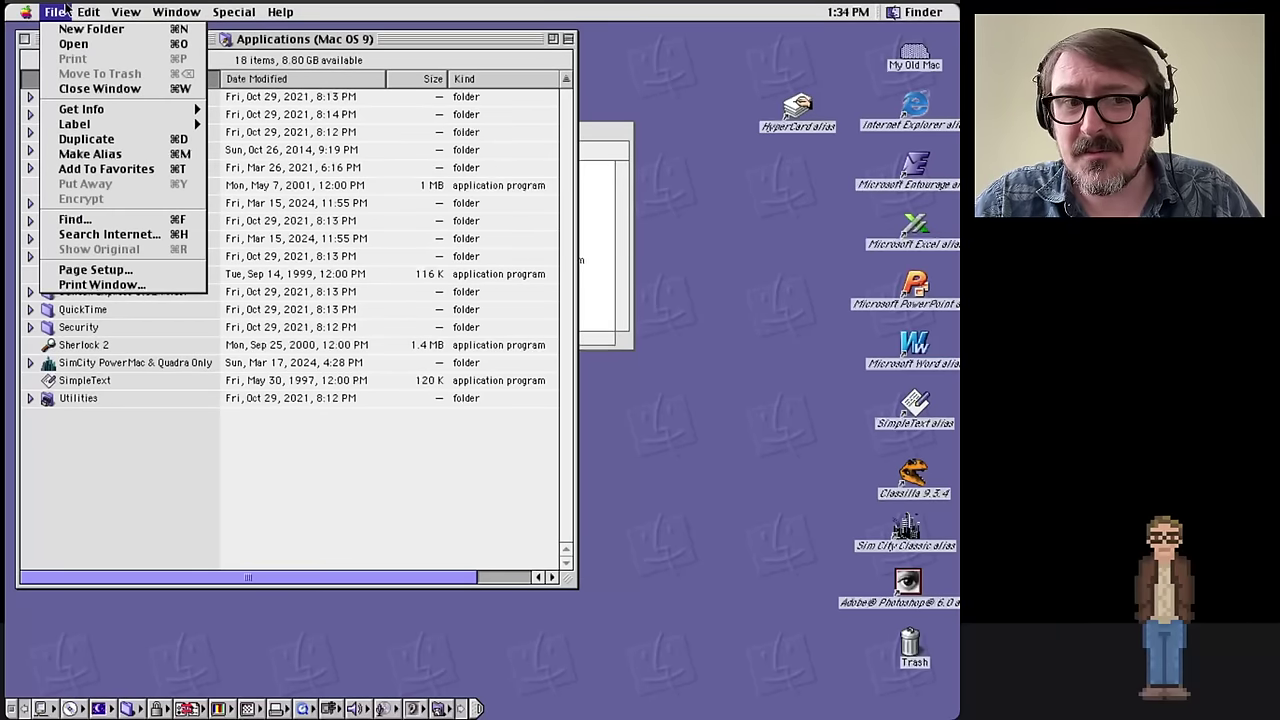
click(65, 9)
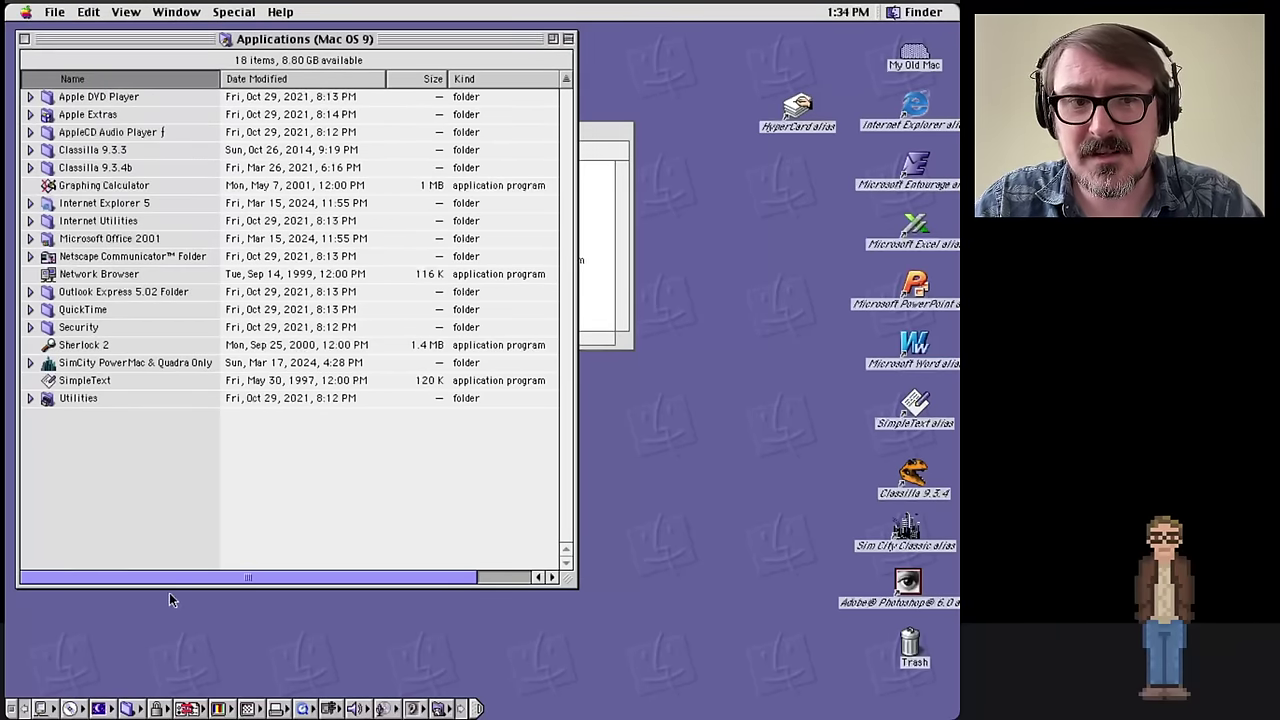
key(super+w)
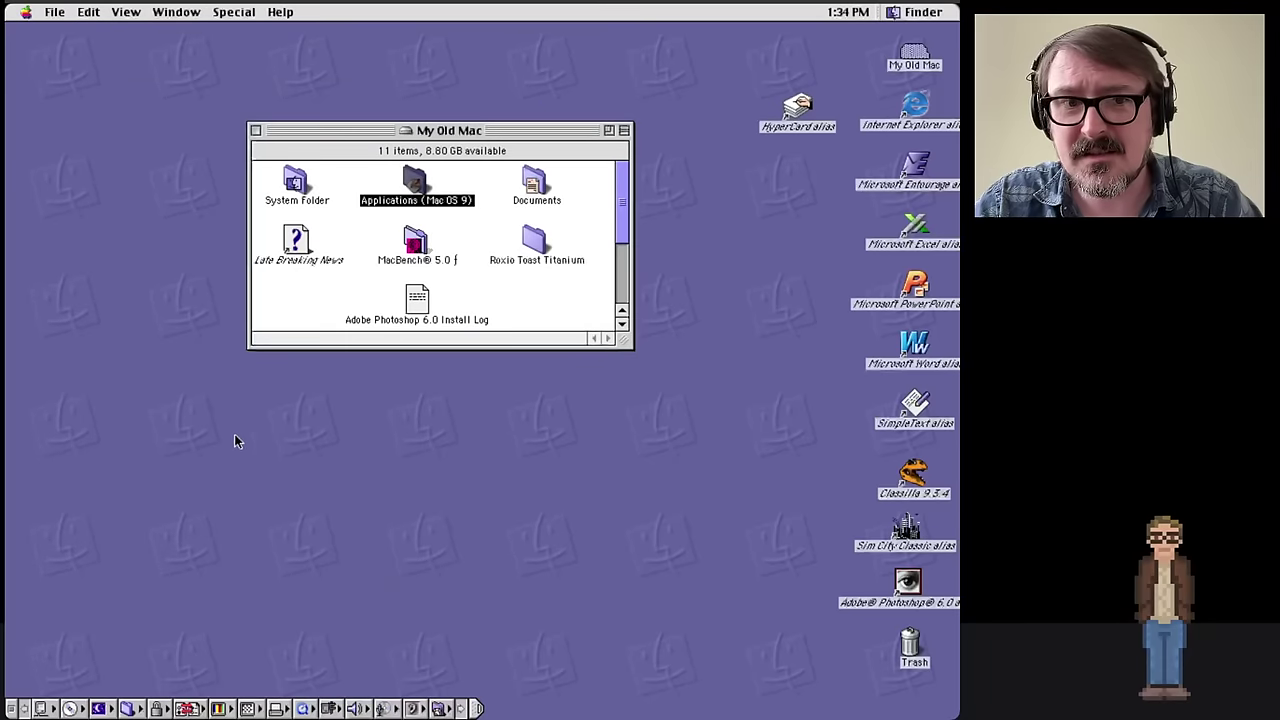
key(super+w)
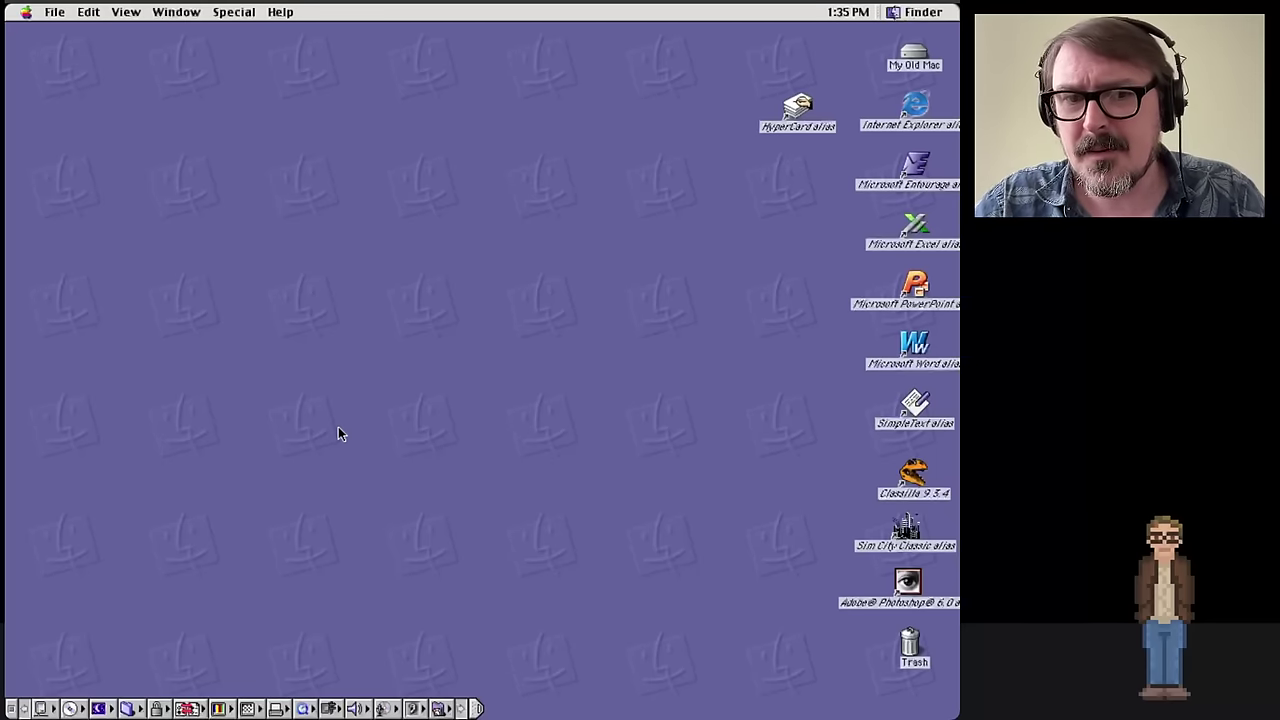
Launch Word from its alias, create a blank Word Document, and dismiss the Office Assistant prompt.
double_click(910, 360)
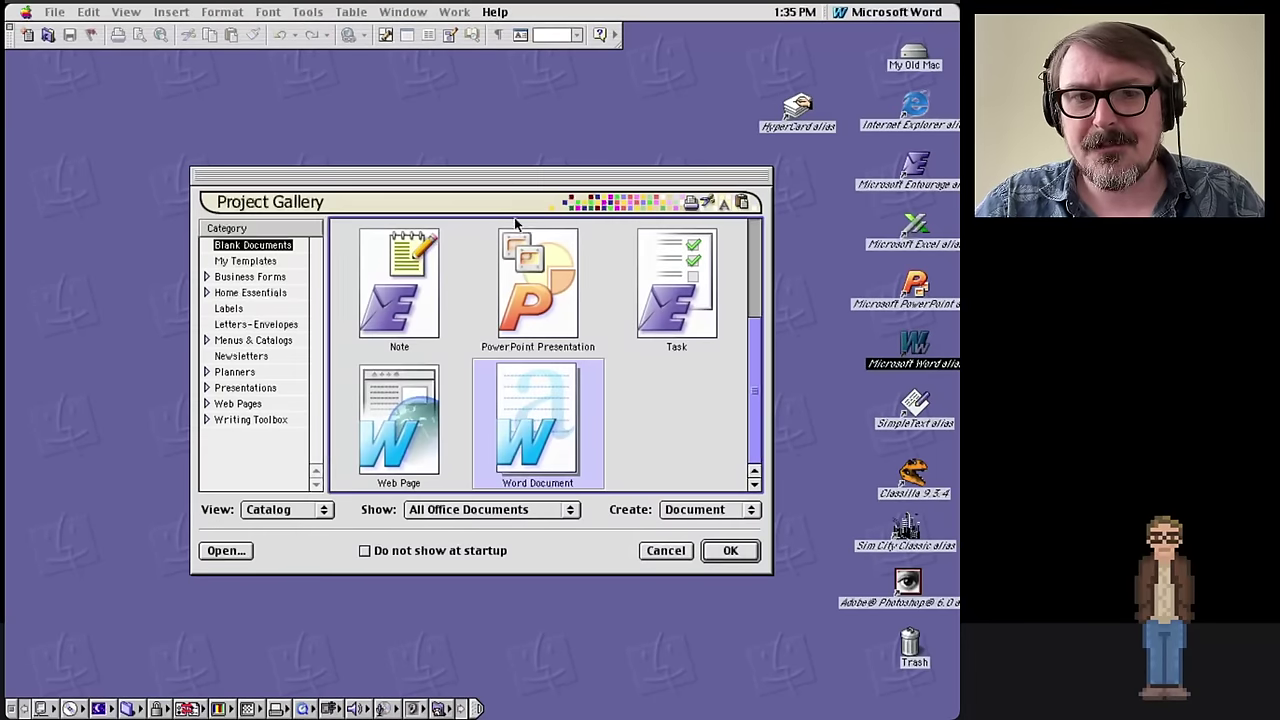
drag(503, 186, 486, 146)
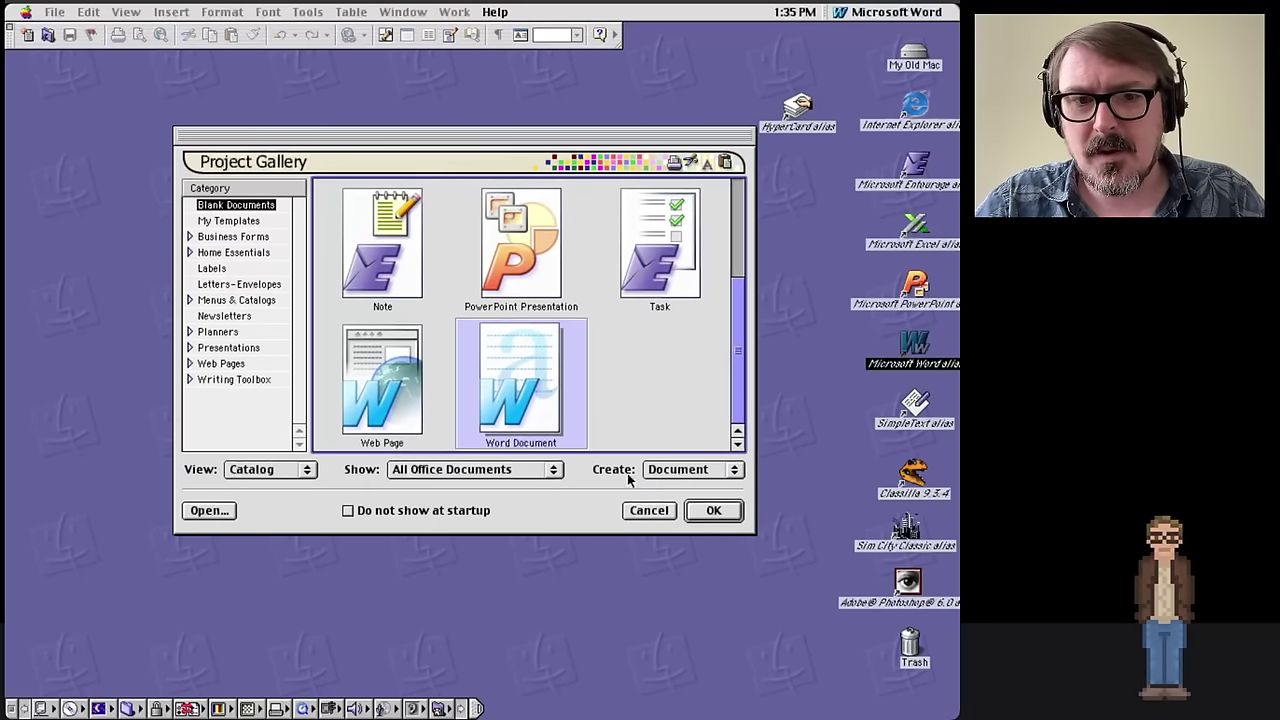
click(712, 514)
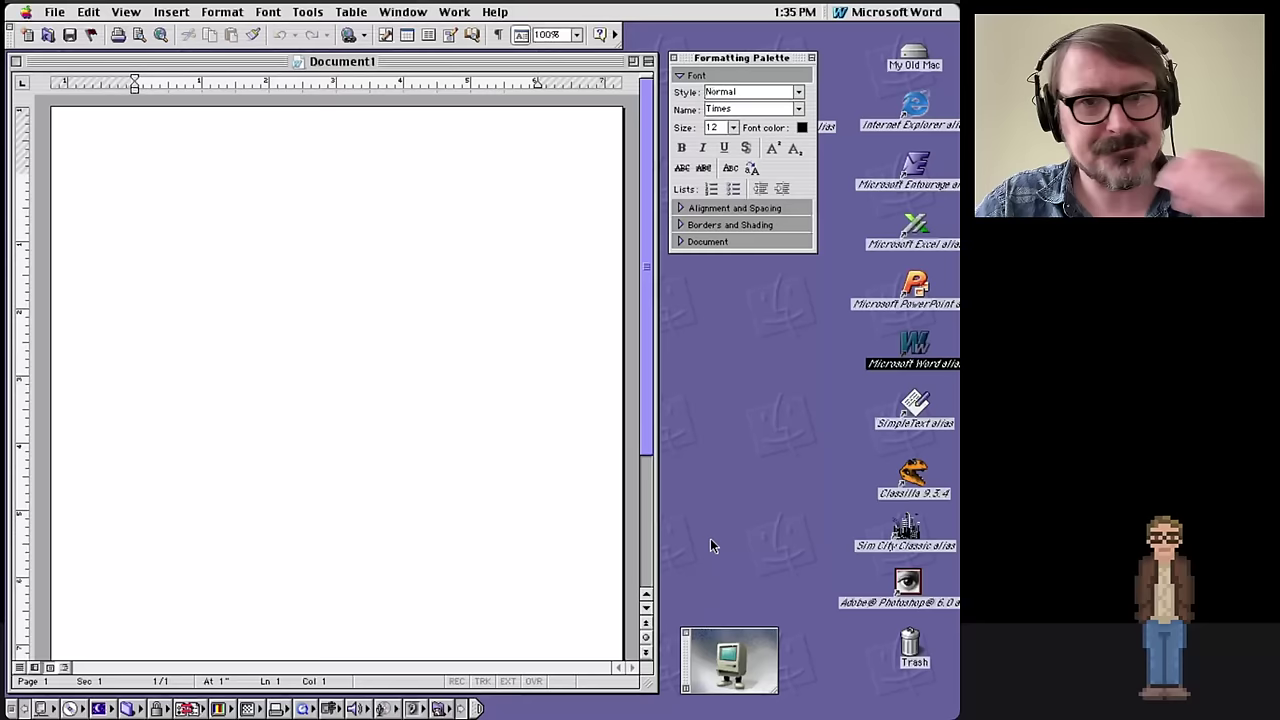
click(766, 660)
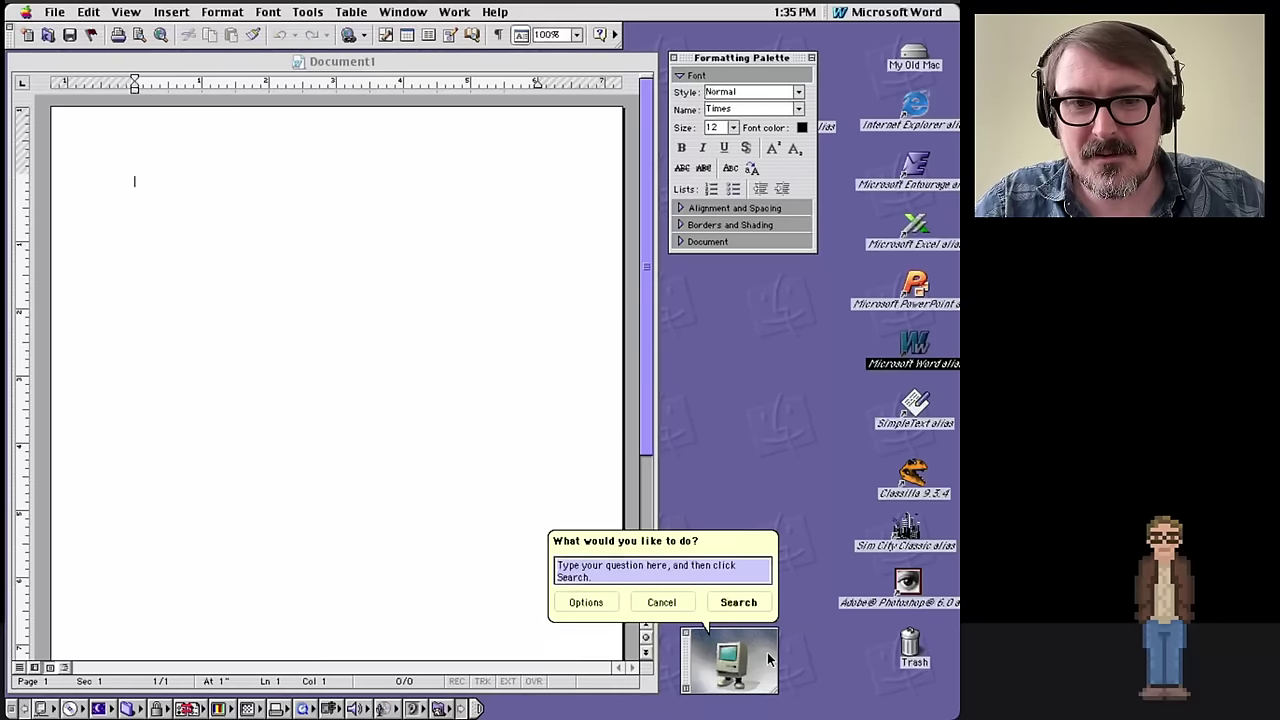
click(555, 413)
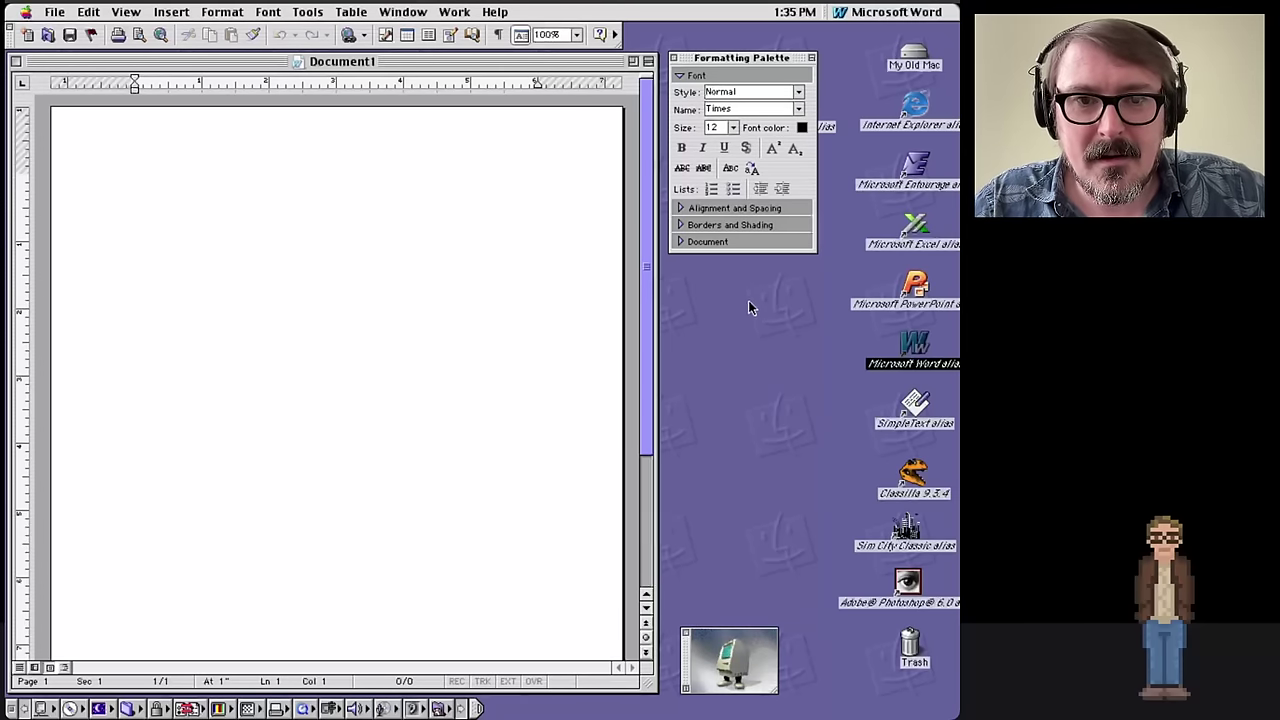
Expand the Document, Borders and Shading, and Alignment sections of the Formatting Palette, then close it.
click(717, 241)
click(720, 225)
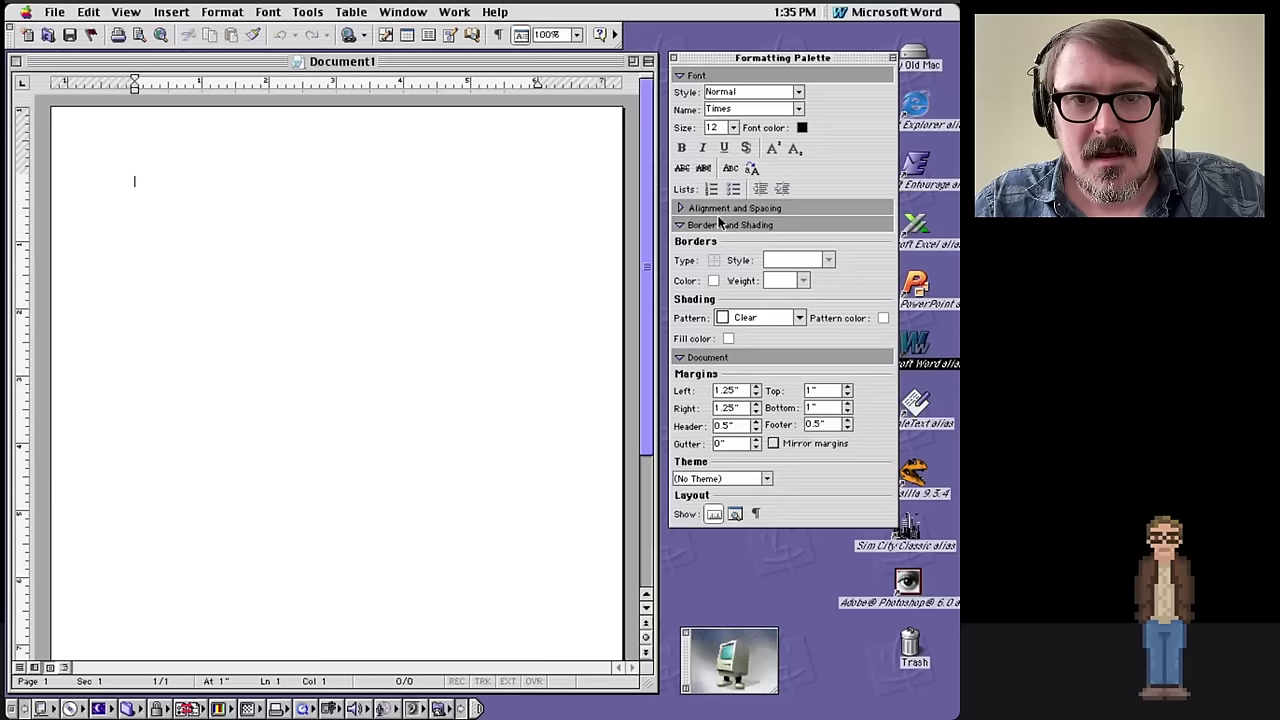
click(718, 209)
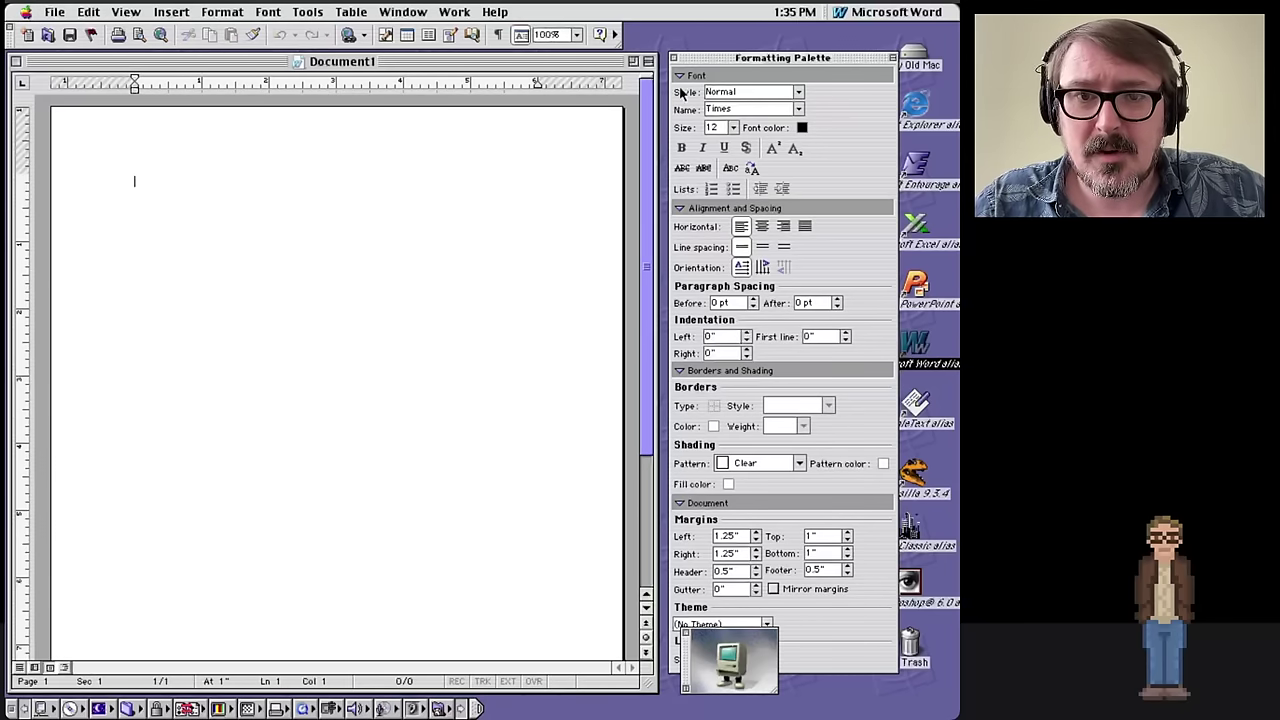
drag(880, 45, 801, 48)
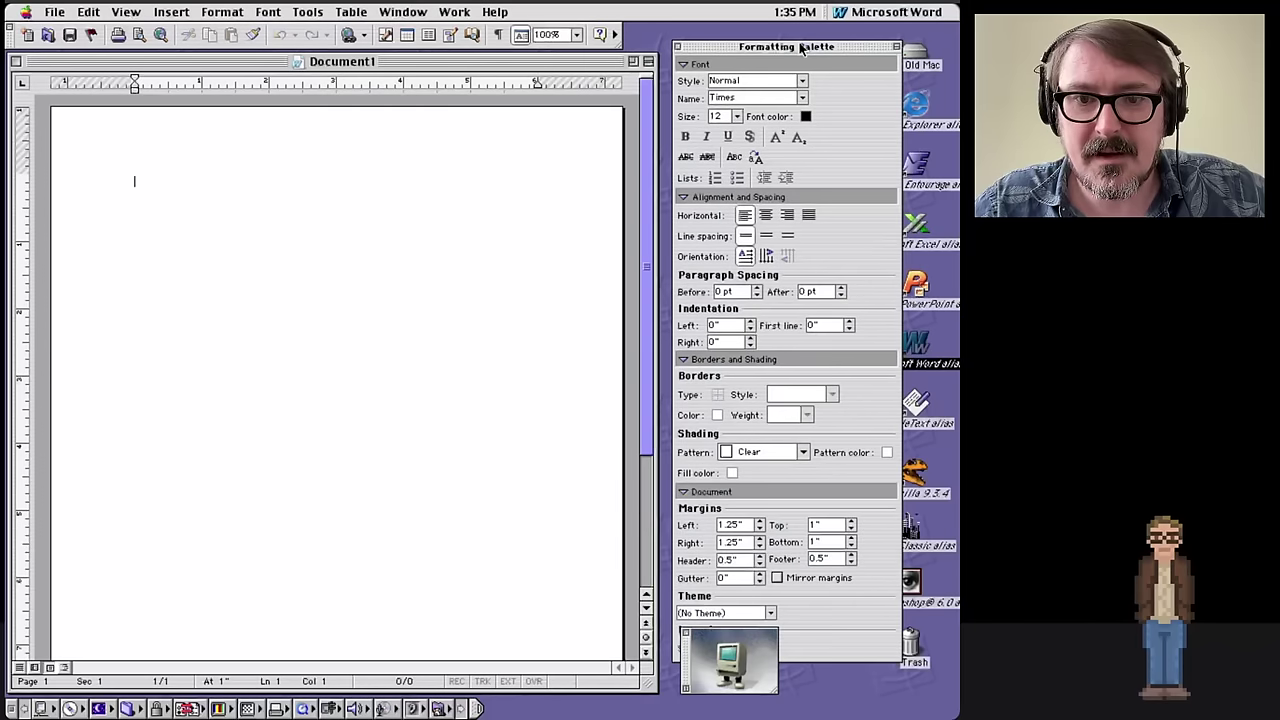
click(678, 46)
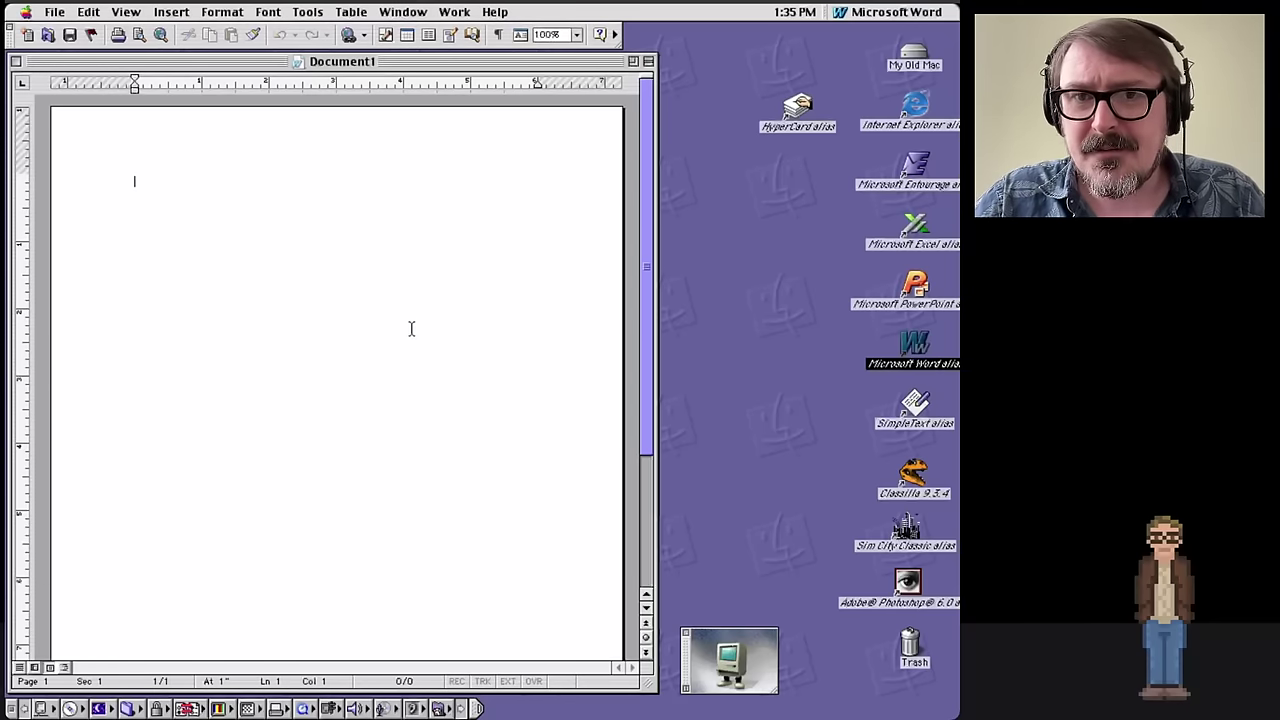
click(55, 12)
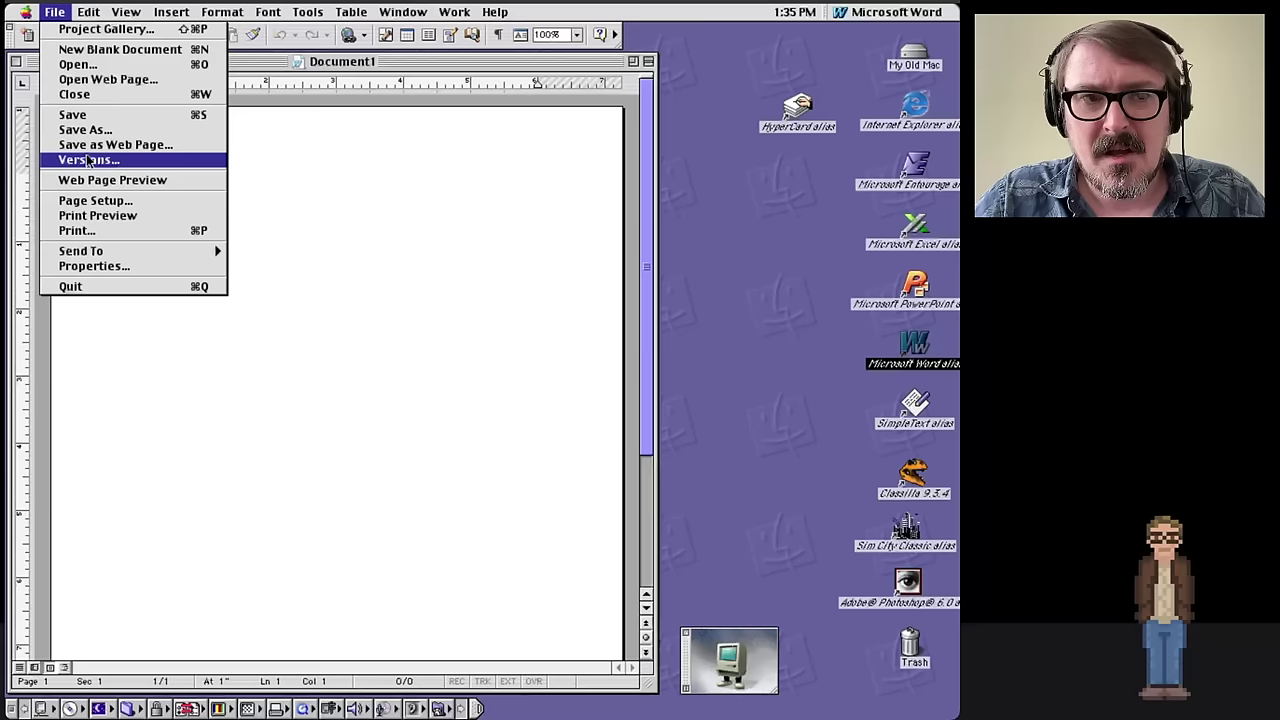
click(80, 128)
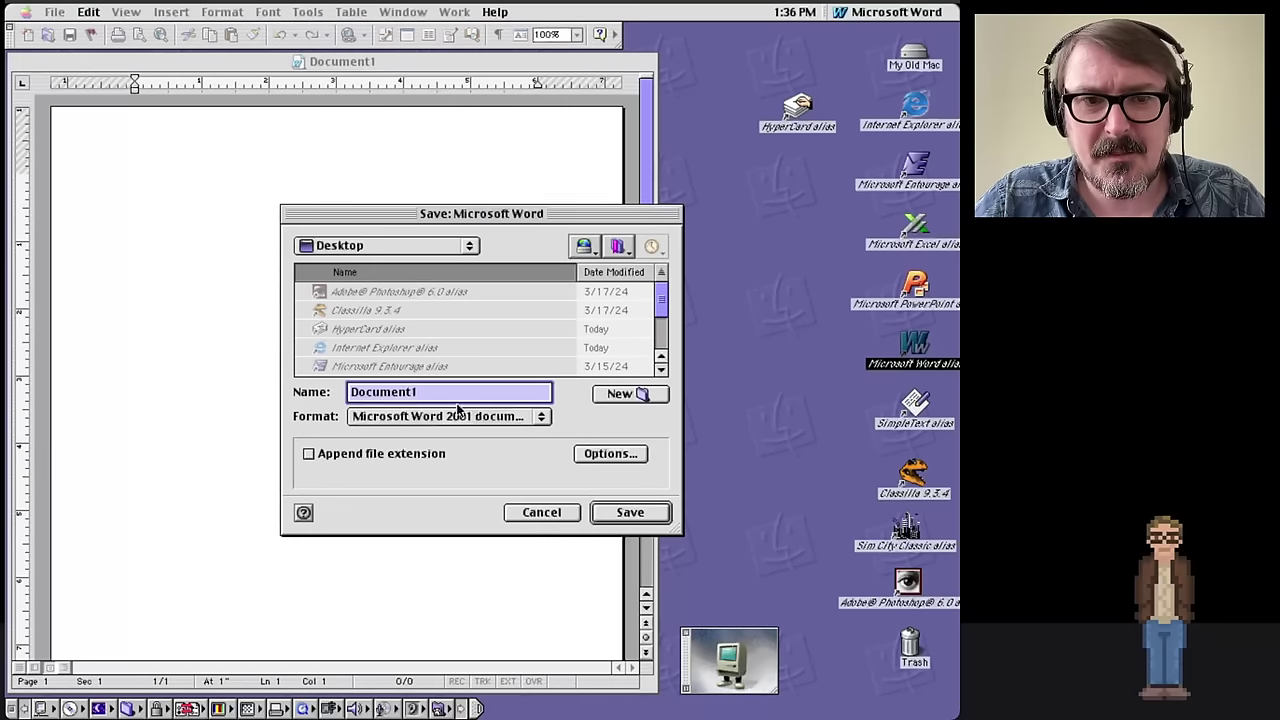
click(463, 416)
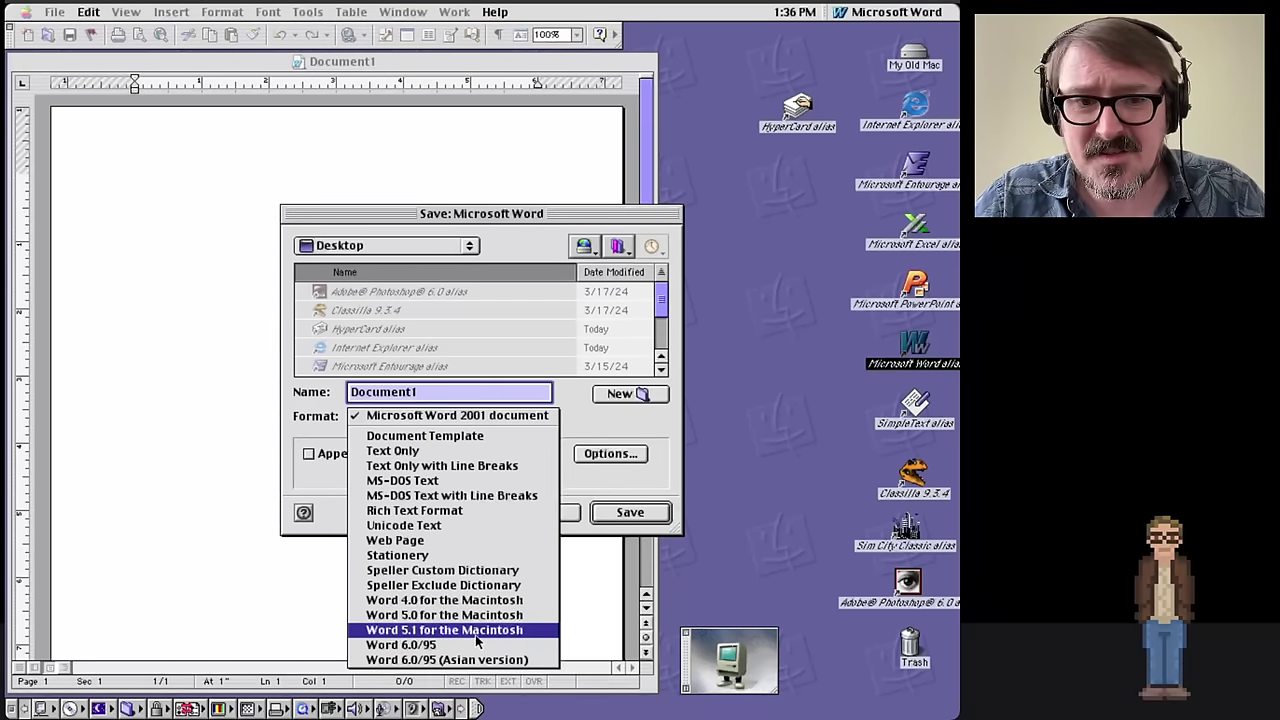
click(568, 521)
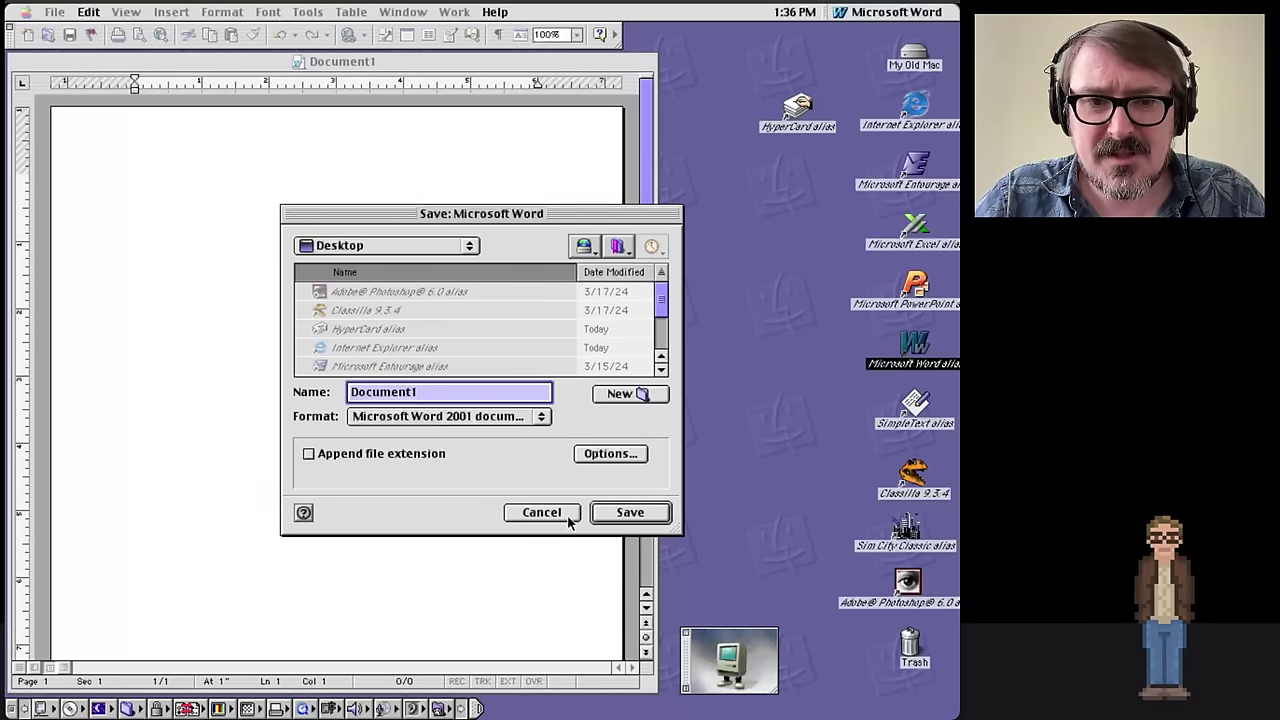
click(566, 516)
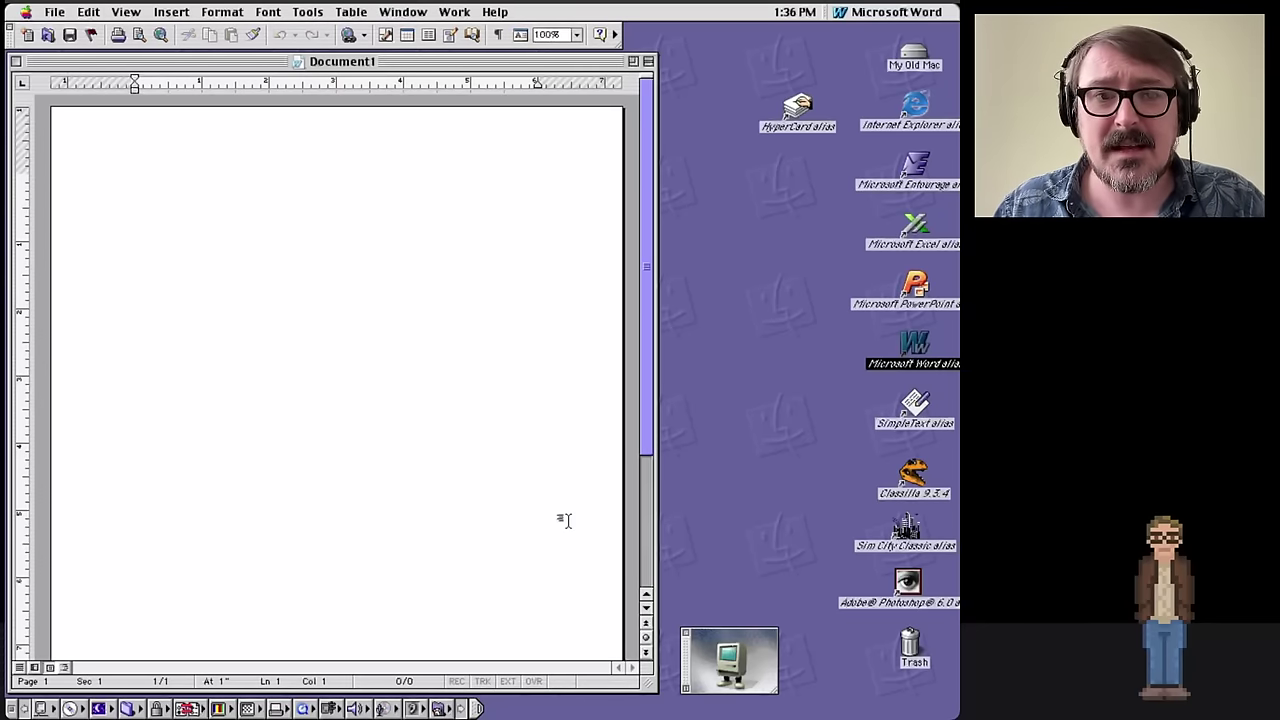
Type 'DO MORE' on the blank page.
text(DO MORE)
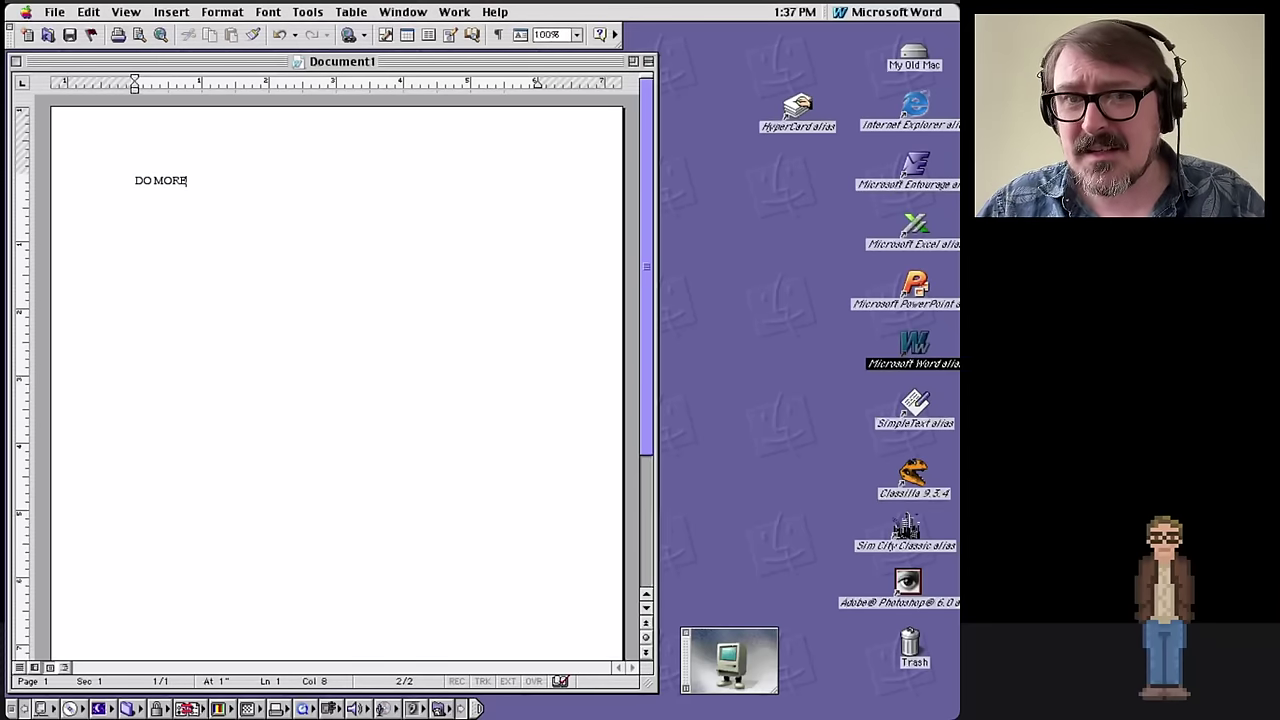
Close Document1 without saving its changes.
key(super+w)
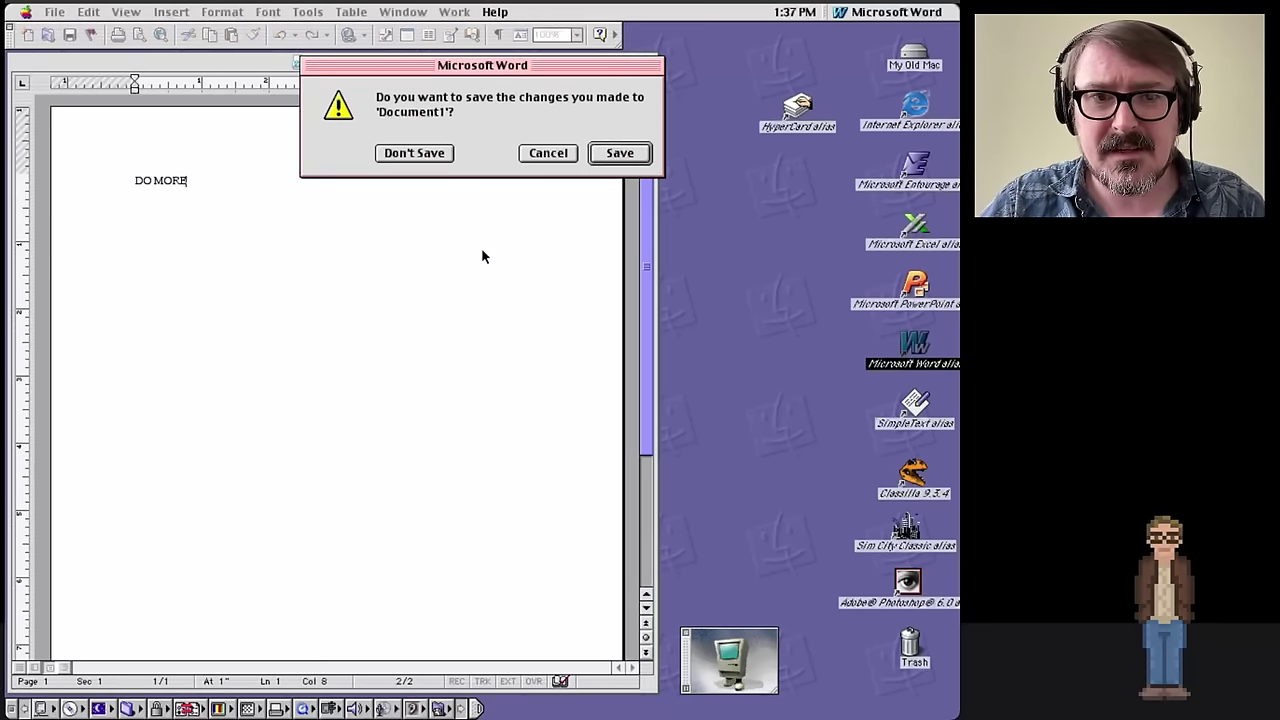
click(414, 153)
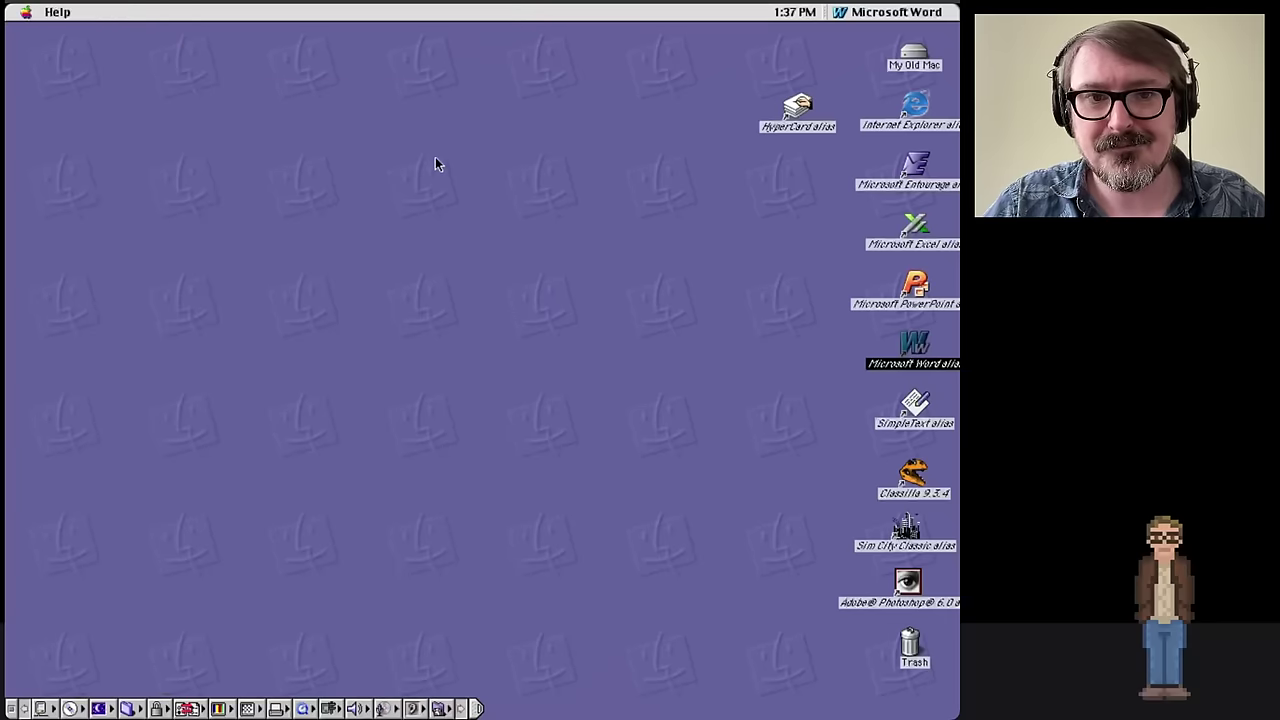
click(557, 191)
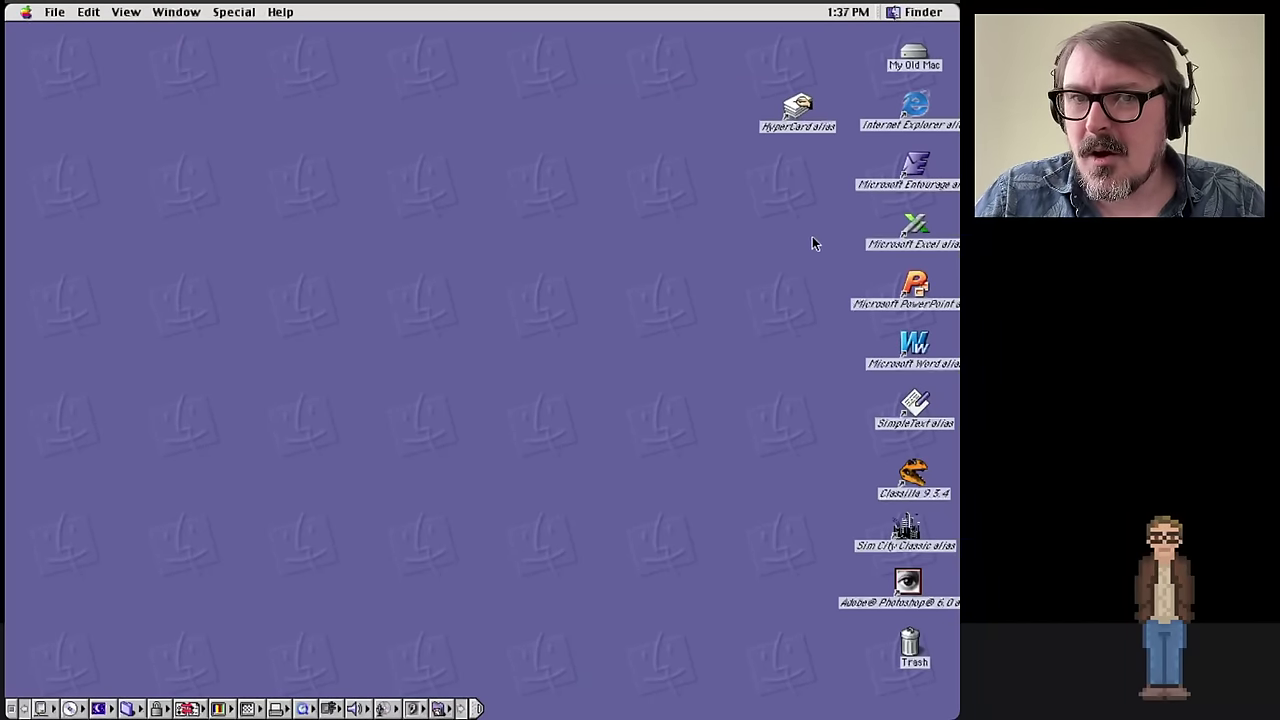
Launch Excel from its desktop alias and create a blank Excel Workbook.
click(907, 233)
double_click(907, 233)
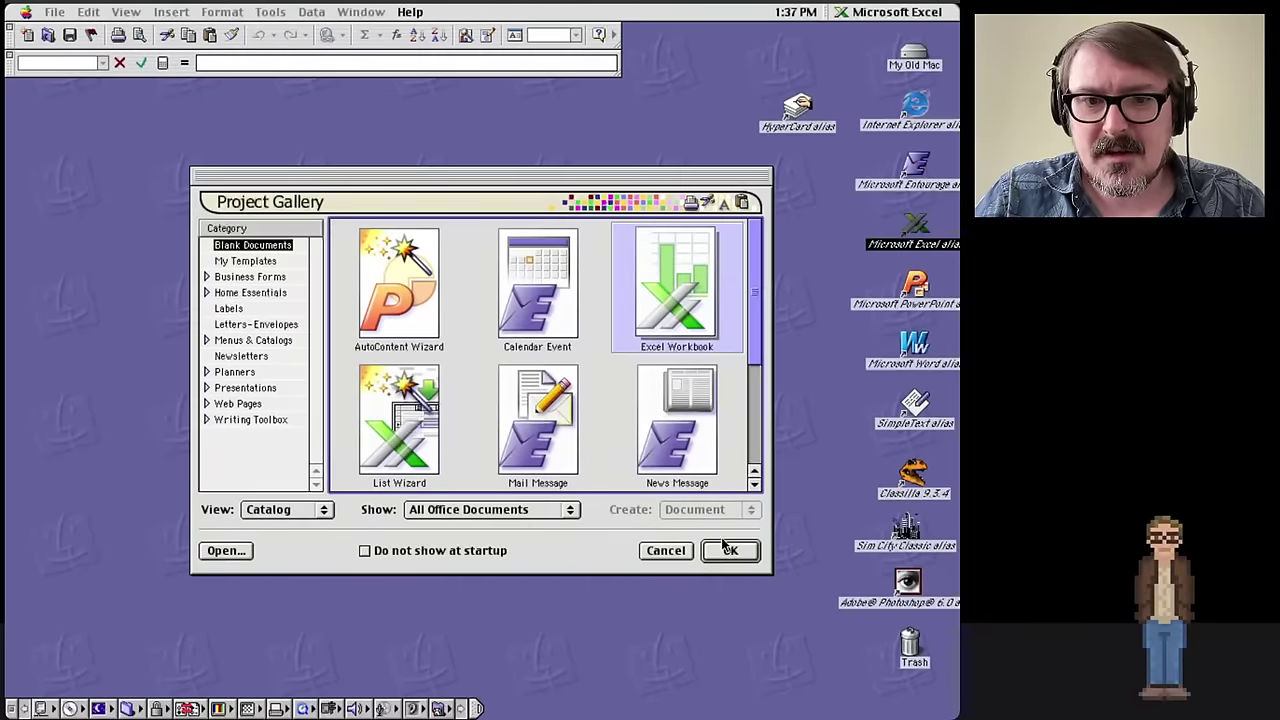
click(728, 550)
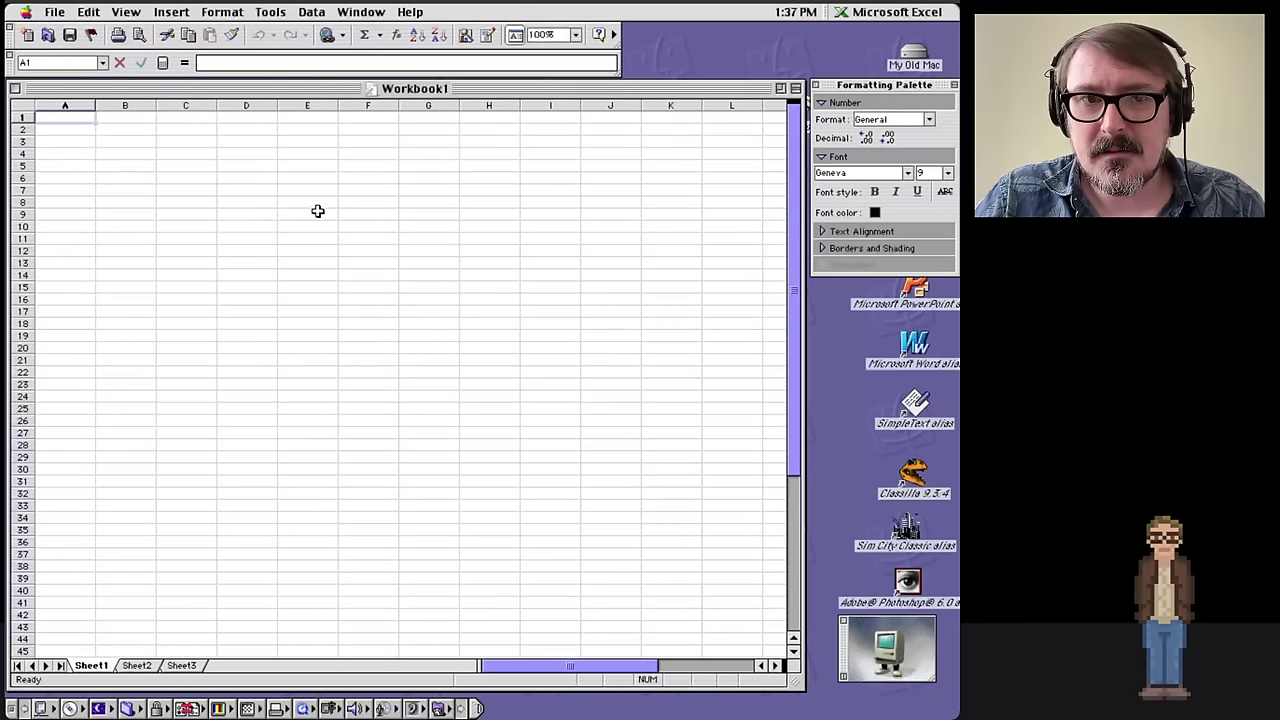
Enter 1 in cell D7, then open the Chart Wizard from Insert and cancel it.
click(270, 188)
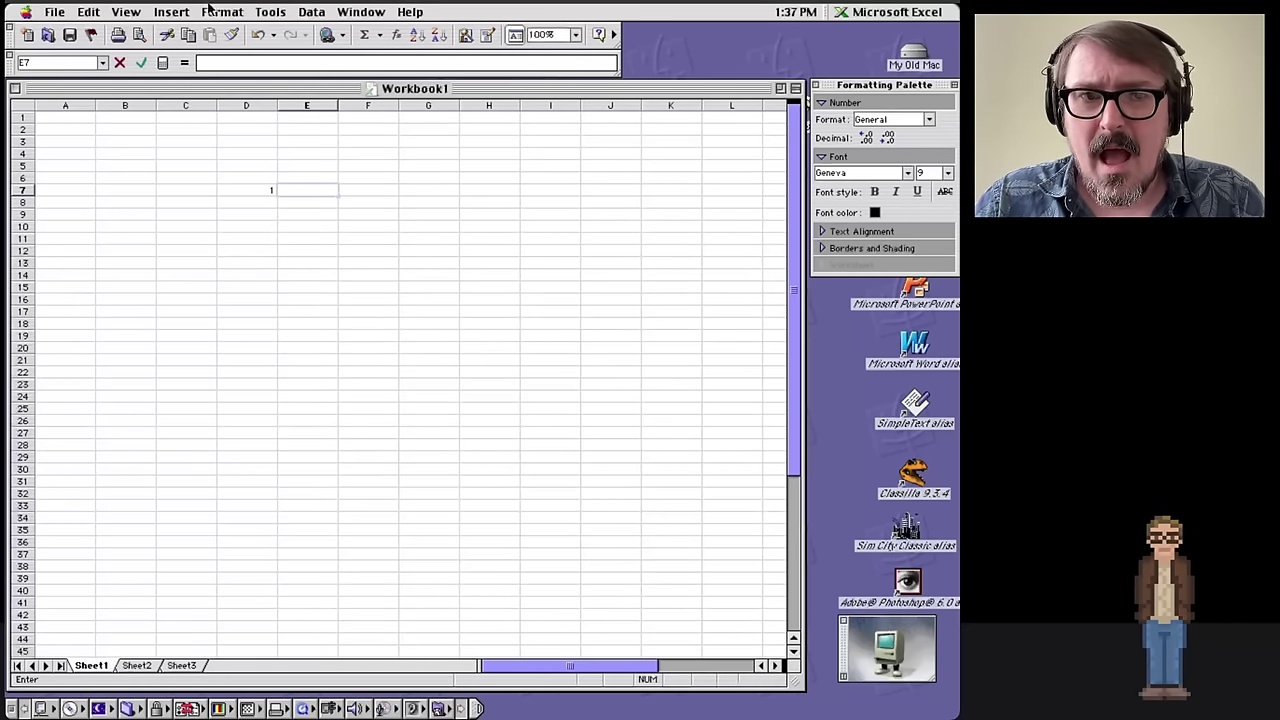
click(174, 10)
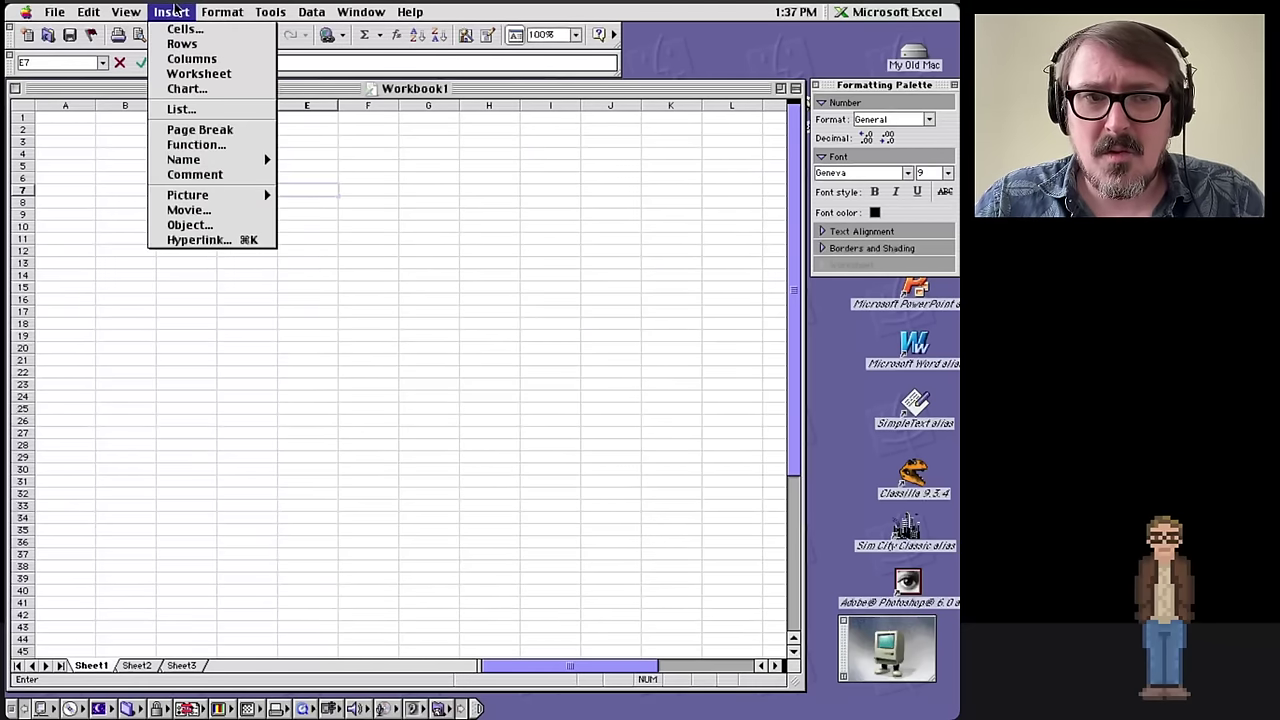
click(182, 88)
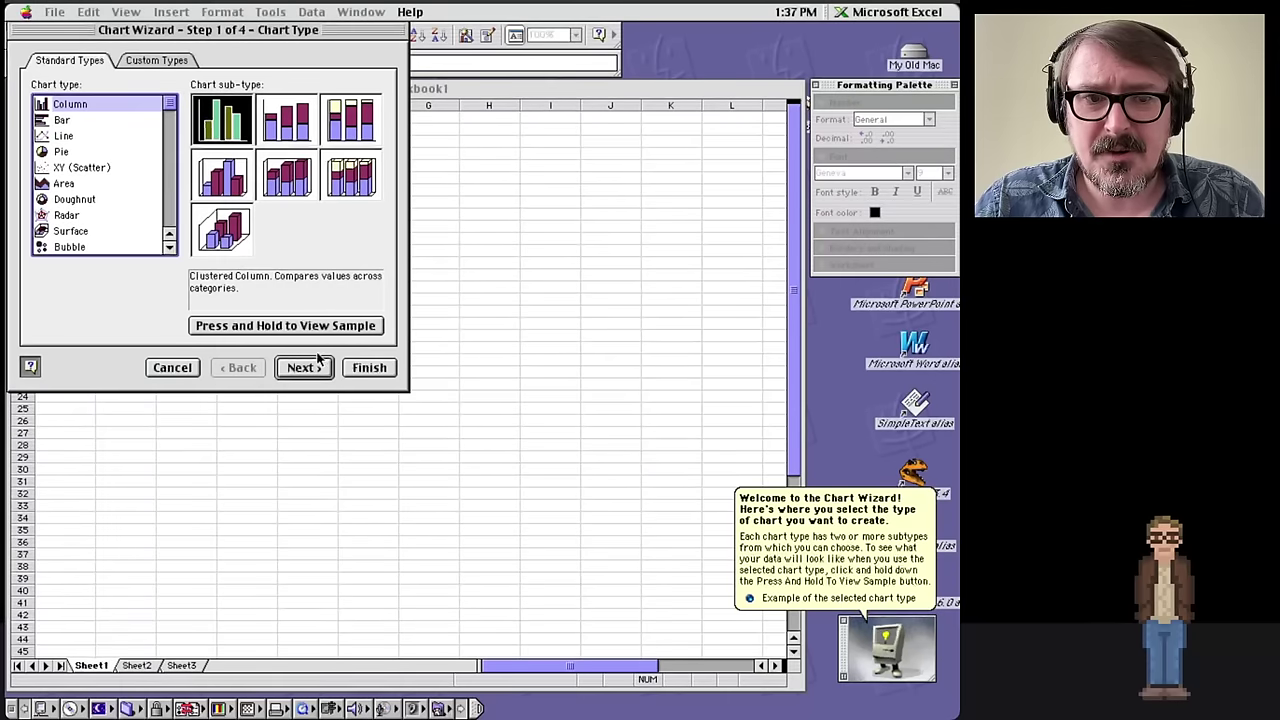
click(158, 370)
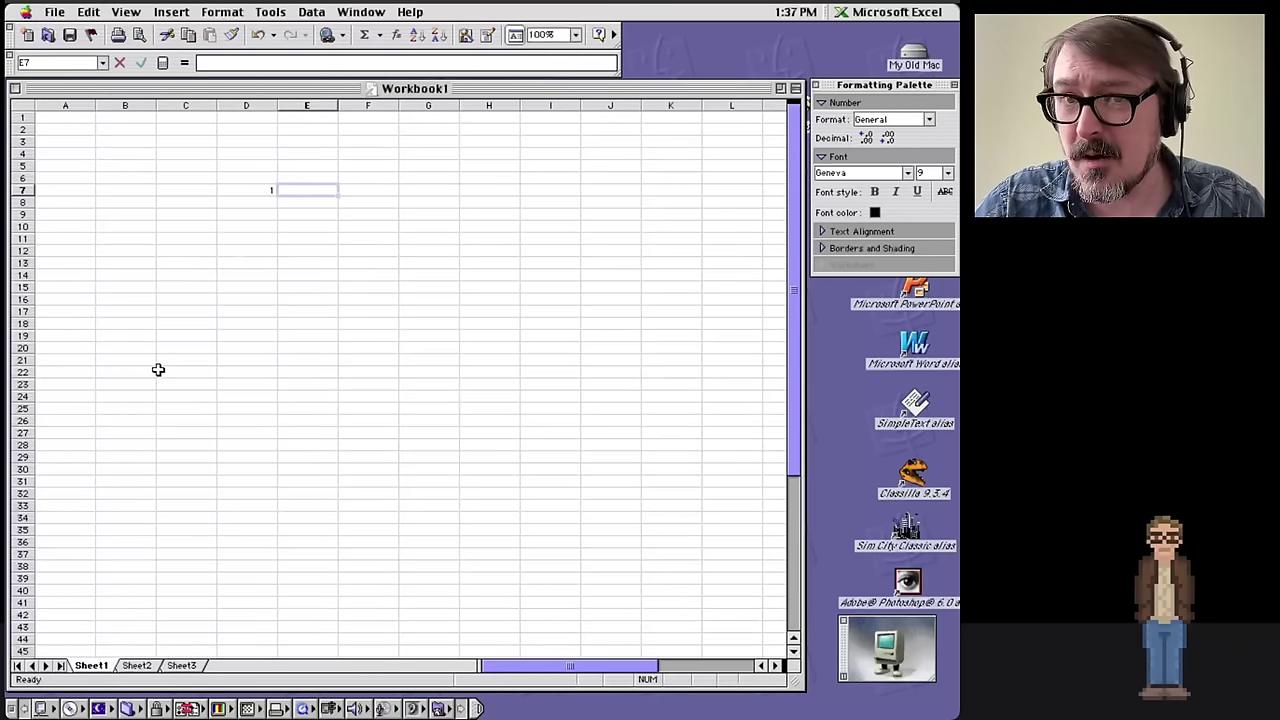
View and dismiss the About Microsoft Excel box, then begin closing Workbook1.
click(25, 11)
click(34, 29)
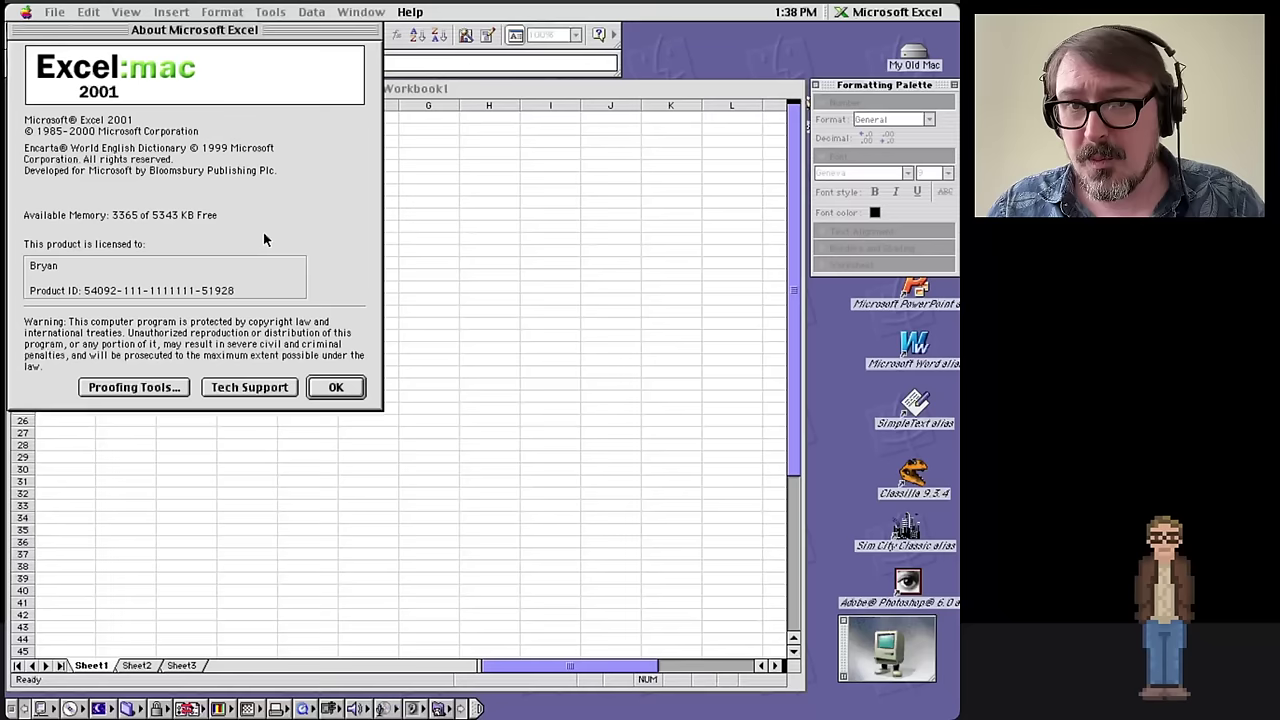
click(334, 386)
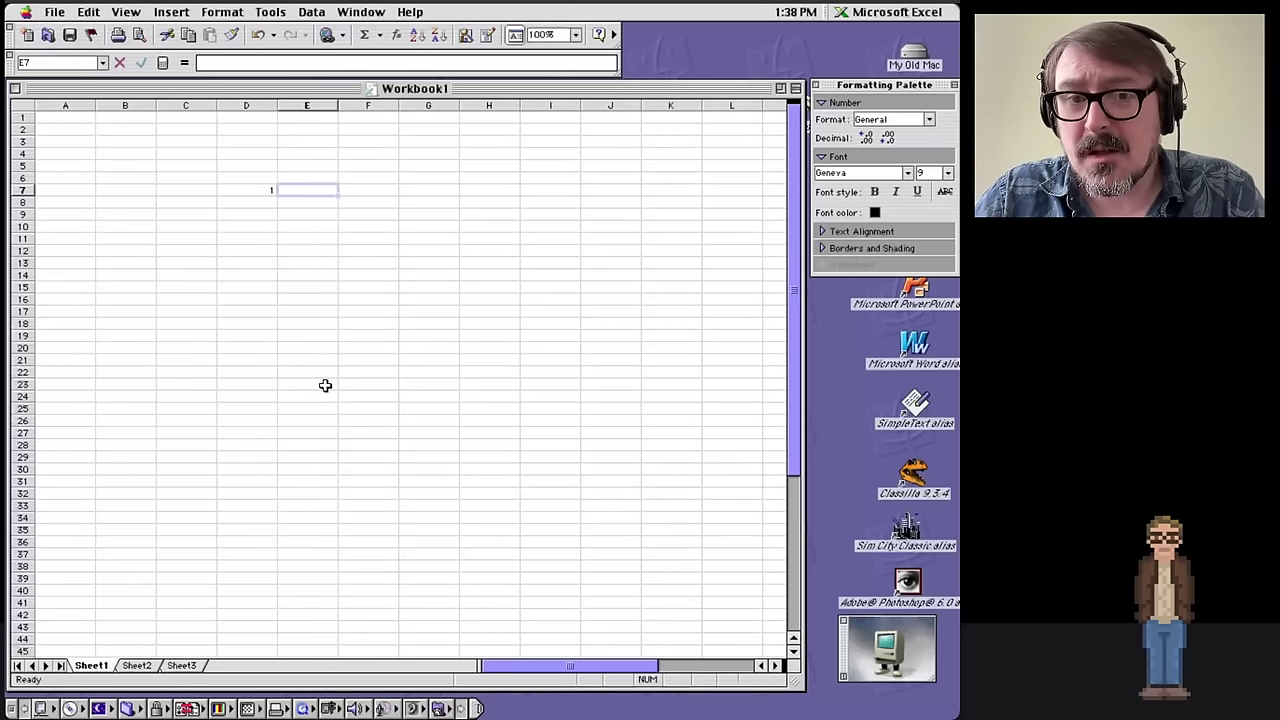
key(super+q)
Choose Don't Save to discard Workbook1's changes.
click(388, 156)
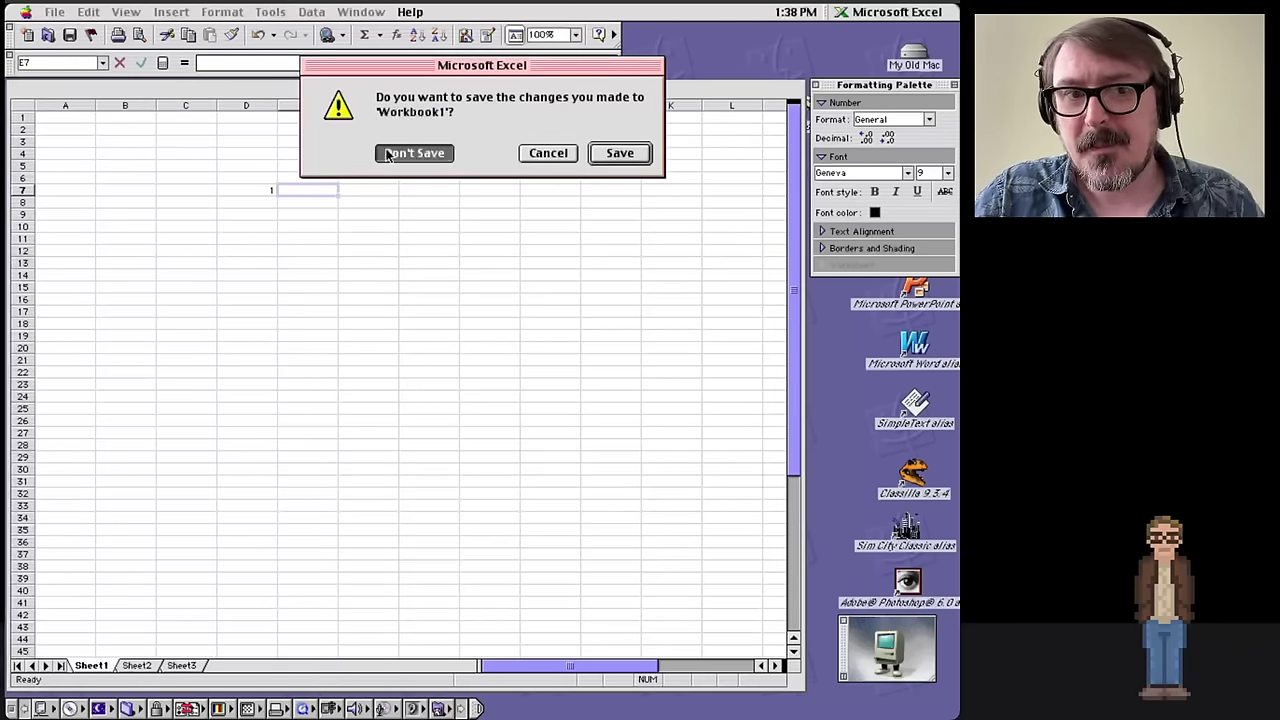